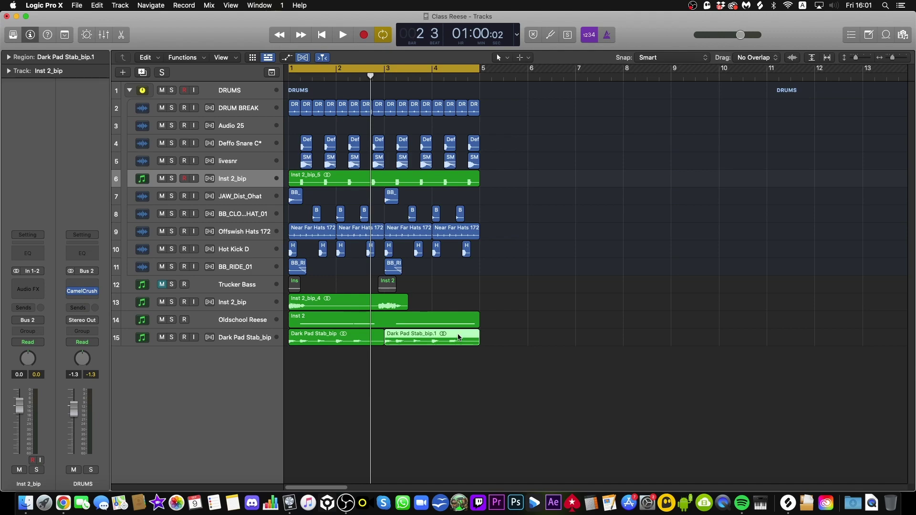
Step: Play the four-bar loop from the start with the timeline enlarged and no region selected
key("super+Down")
key("super+Right")
key("super+Right")
key("space")
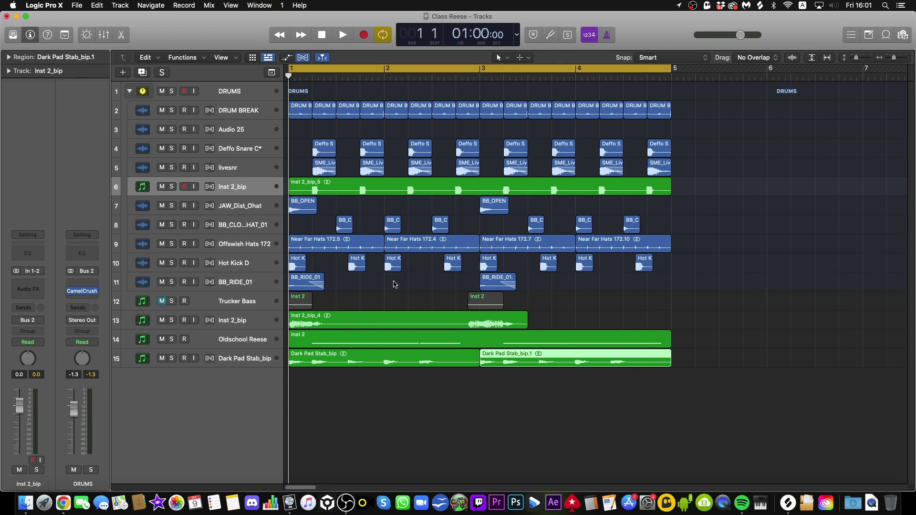
left_click(394, 285)
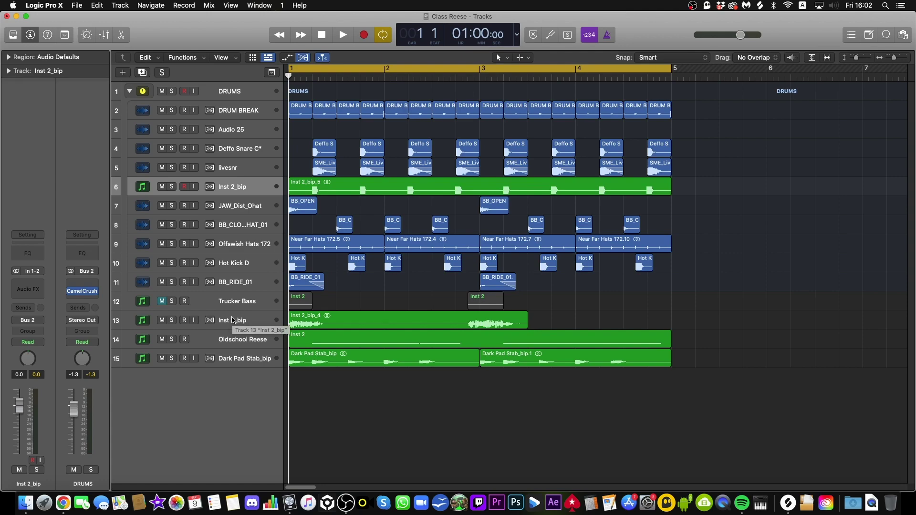
Step: Solo track 13, Inst 2_bip, listen to it briefly and release the solo
left_click(232, 319)
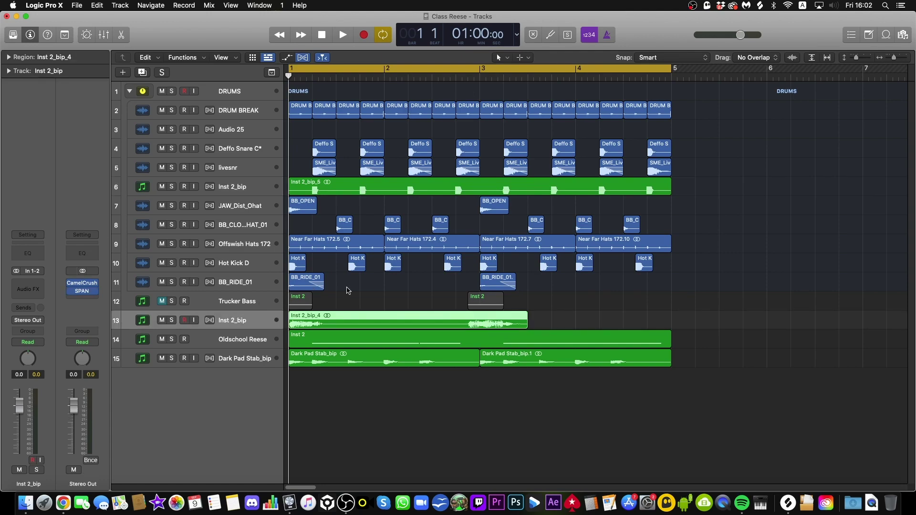
left_click(353, 300)
left_click(172, 320)
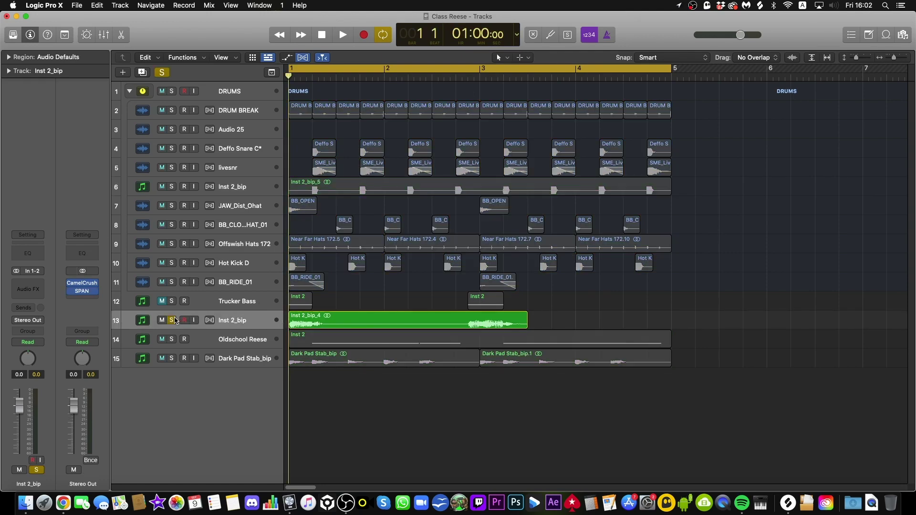
key("space")
key("space")
left_click(172, 320)
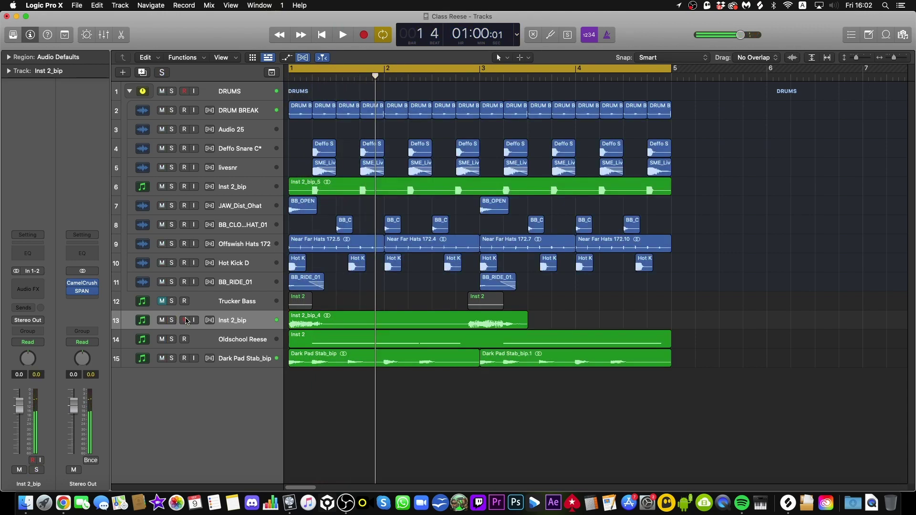
Step: Solo the Dark Pad Stab_bip track, listen to it on its own and release the solo
left_click(256, 315)
left_click(232, 357)
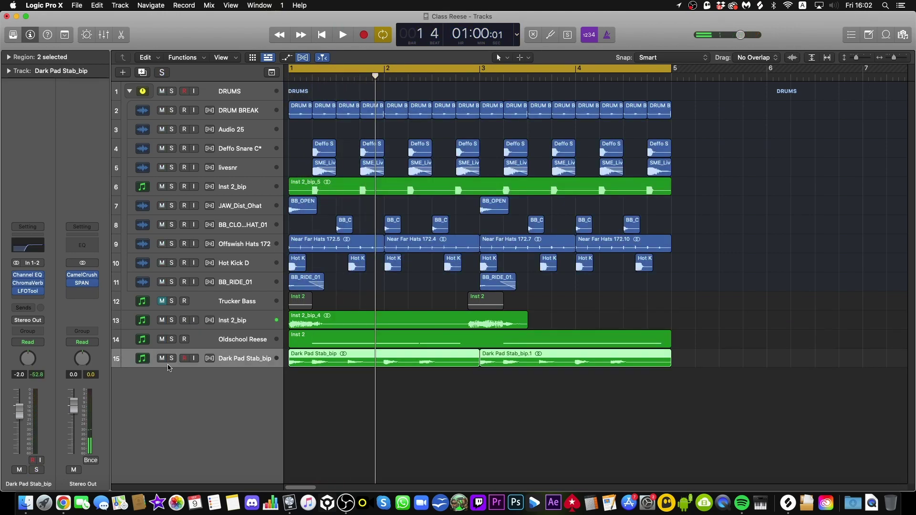
left_click(171, 359)
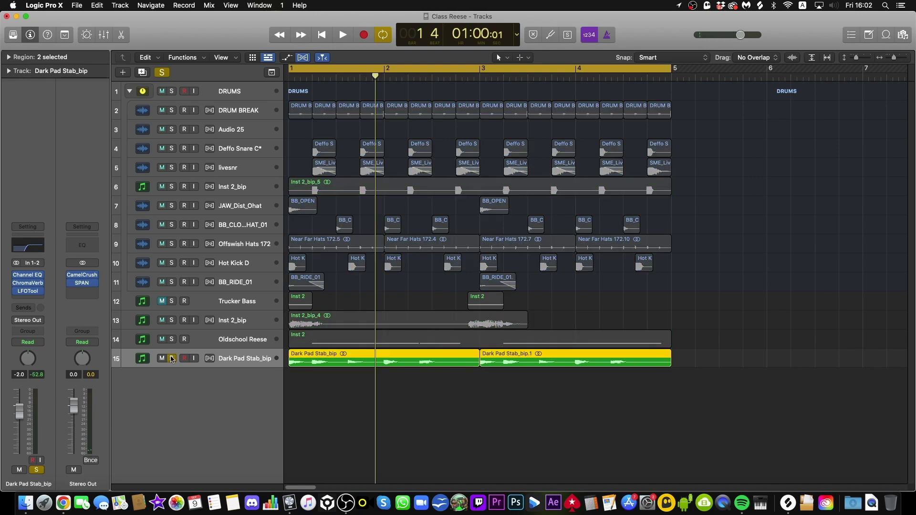
left_click(316, 394)
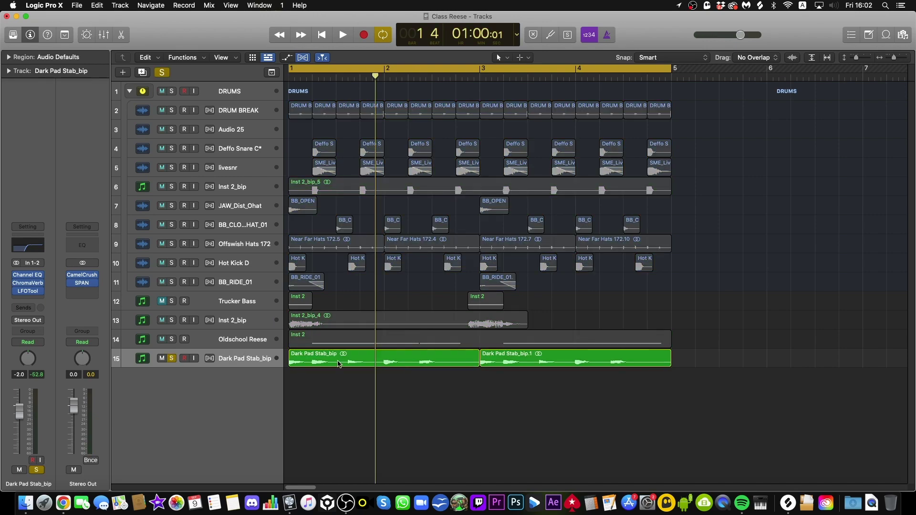
key("space")
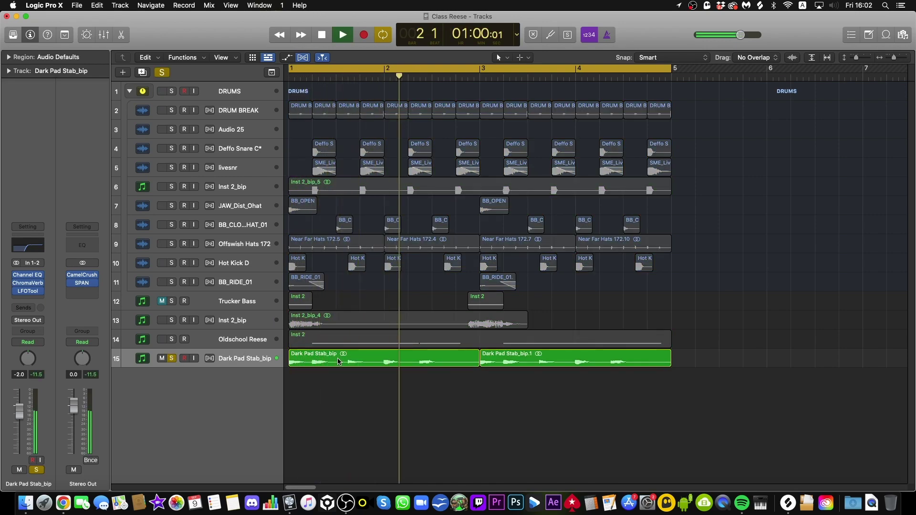
key("space")
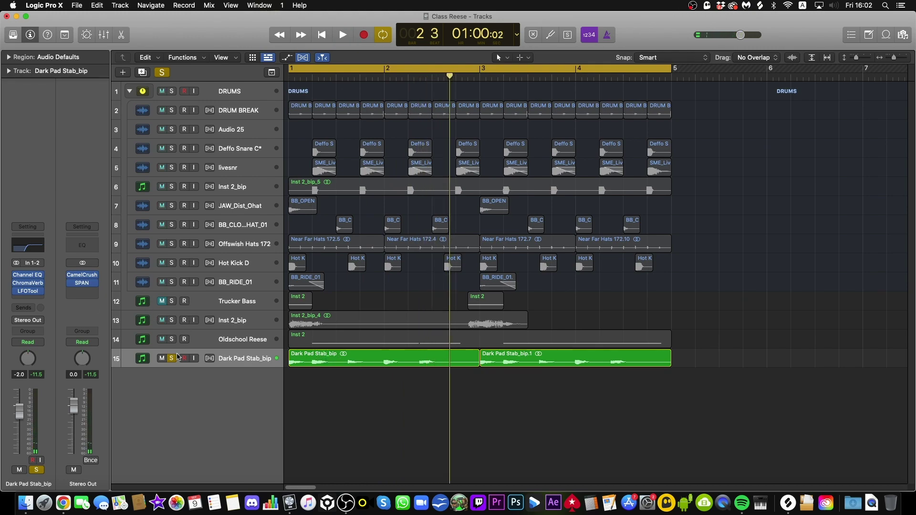
left_click(172, 358)
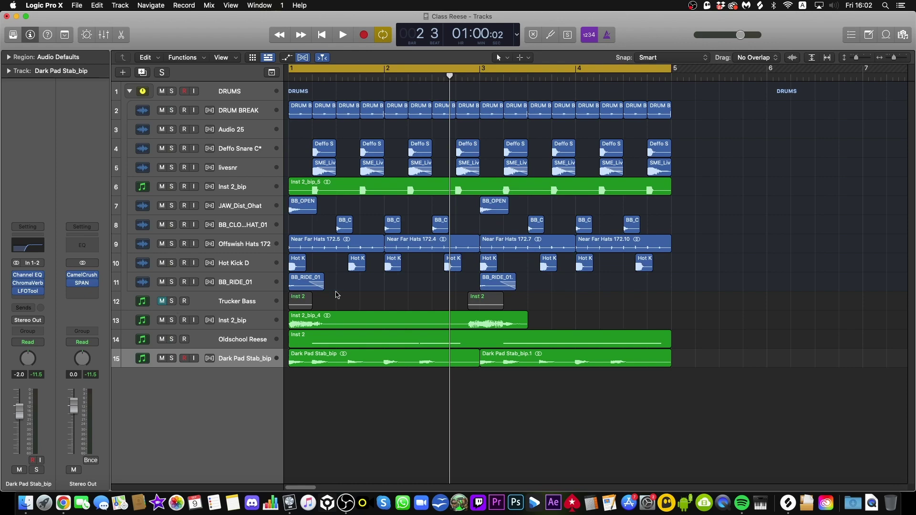
Step: Solo the Oldschool Reese track, play it from the start, then release the solo and deselect its region
left_click(240, 355)
left_click(247, 339)
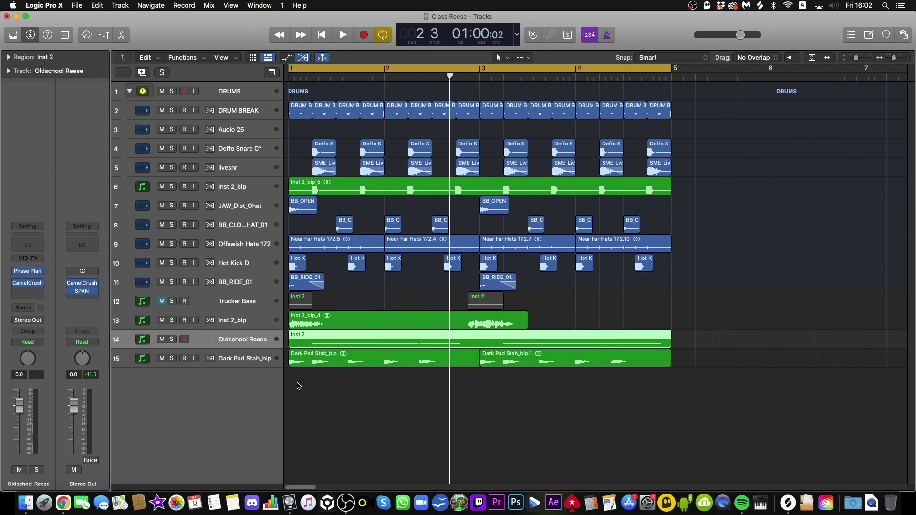
left_click(260, 363)
left_click(258, 340)
left_click(171, 339)
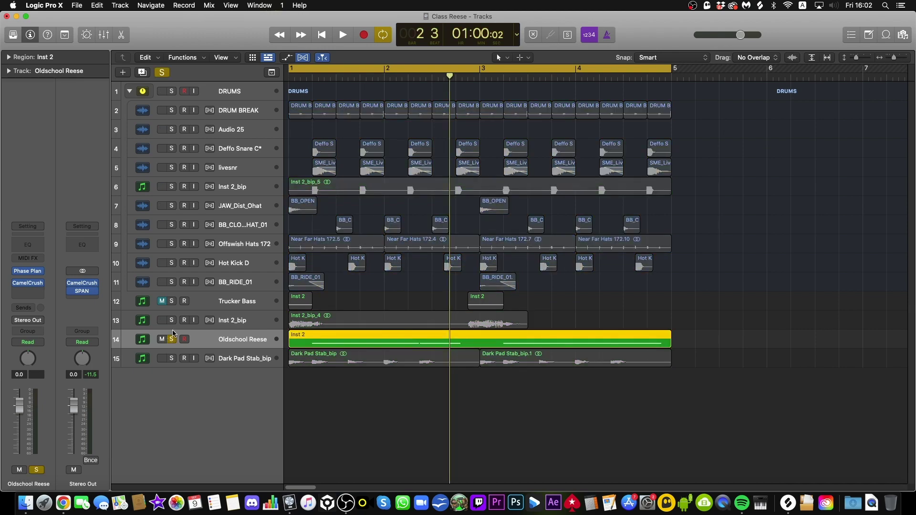
key("Return")
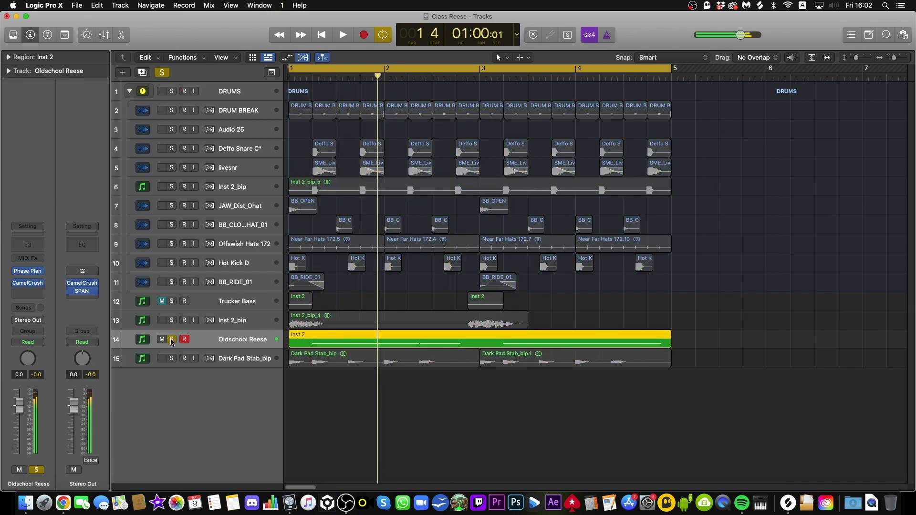
left_click(171, 339)
left_click(401, 288)
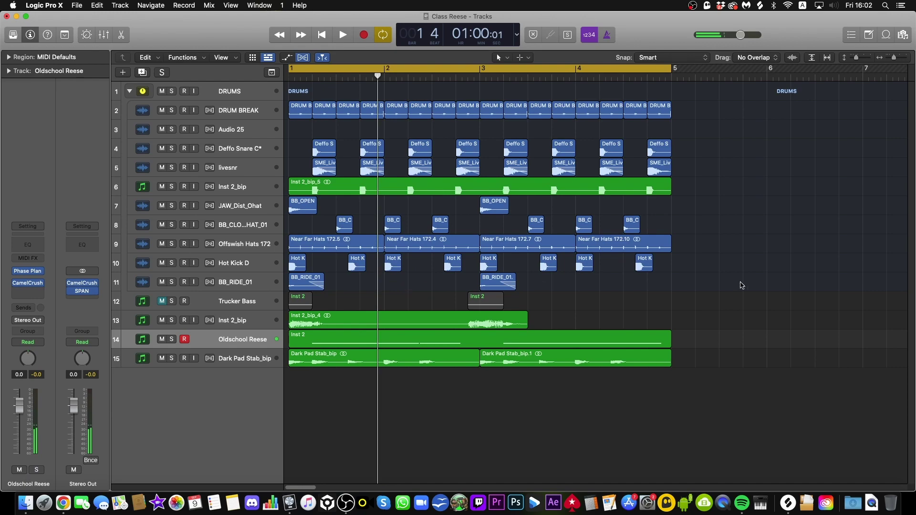
Step: Play the full loop, then solo track 13, Inst 2_bip, and listen to it alone
key("space")
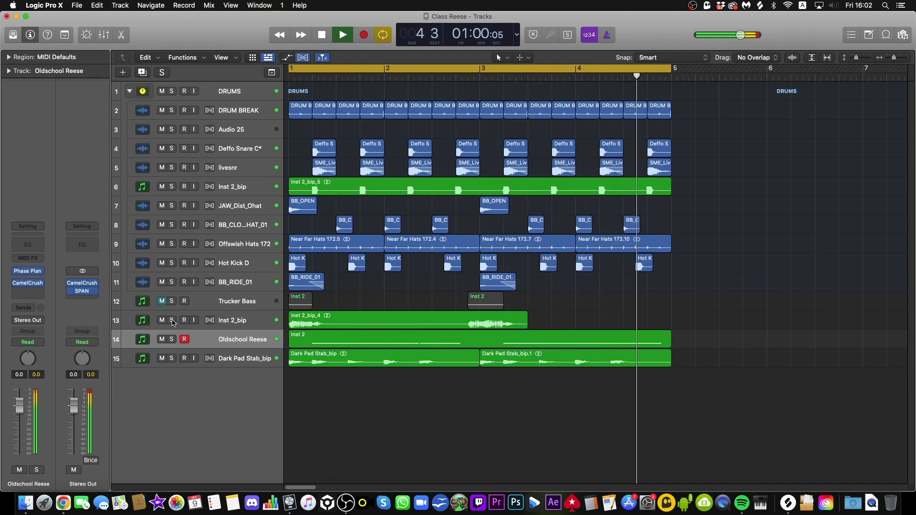
left_click_drag(171, 320, 172, 340)
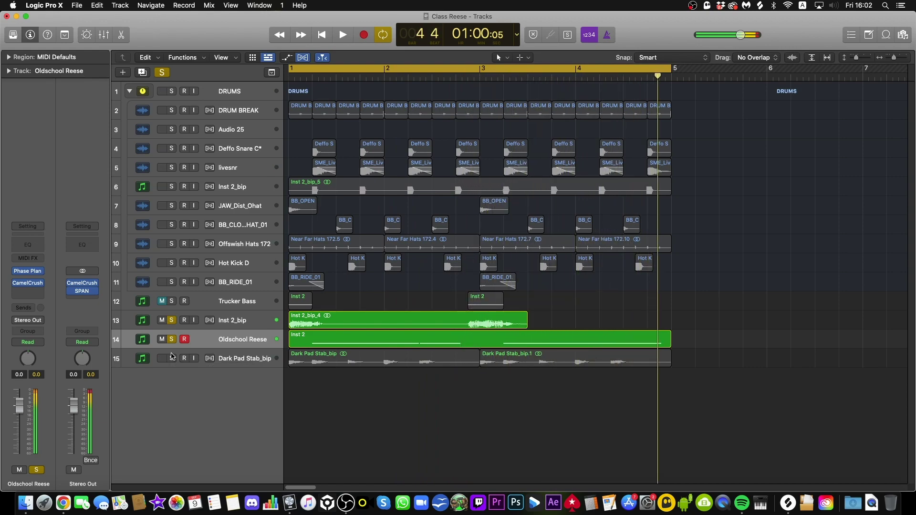
left_click(171, 340)
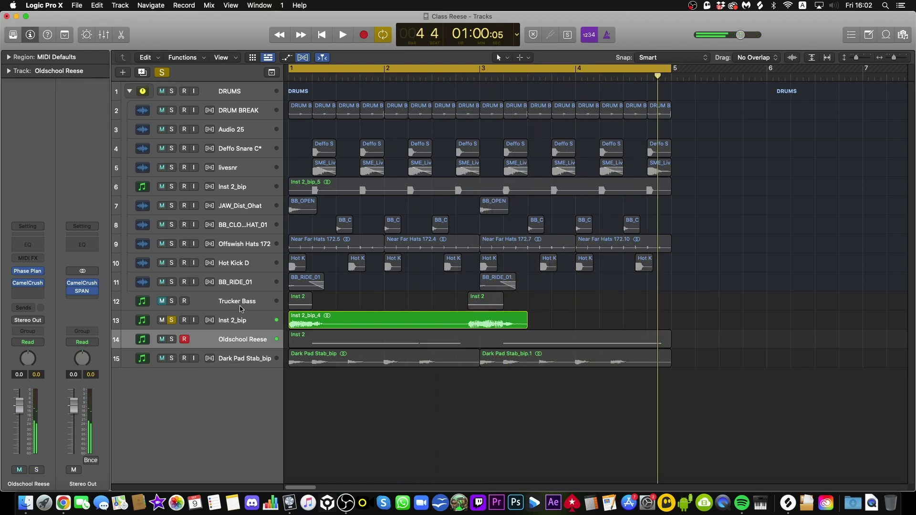
left_click(256, 322)
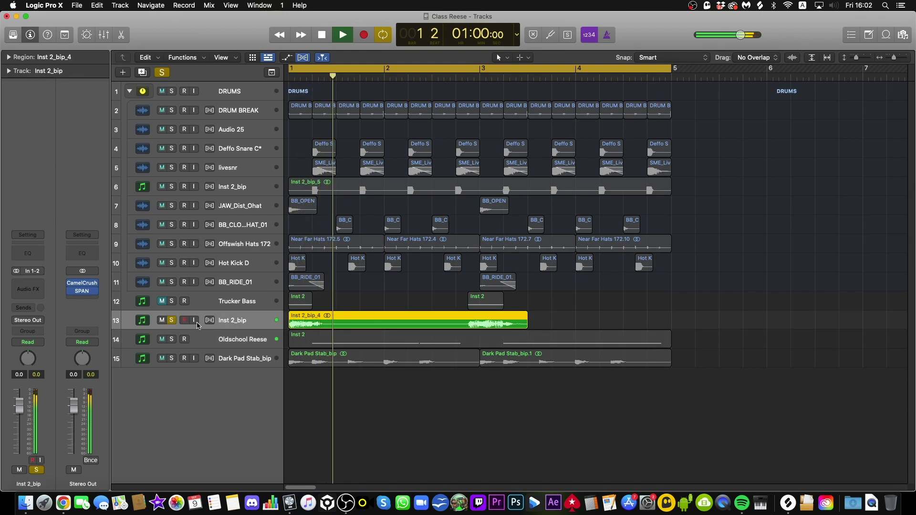
Step: Switch the solo from track 13 to the Oldschool Reese track and play it briefly
left_click(172, 339)
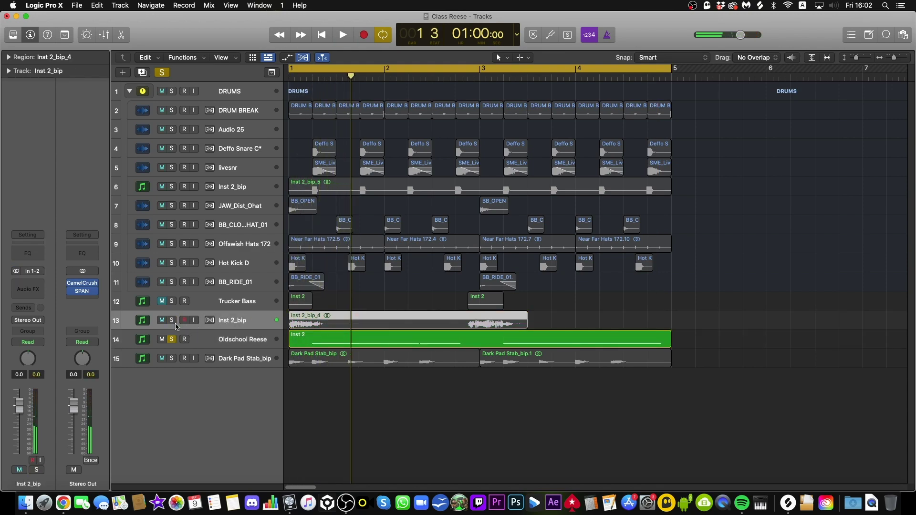
left_click(172, 320)
left_click(236, 339)
key("space")
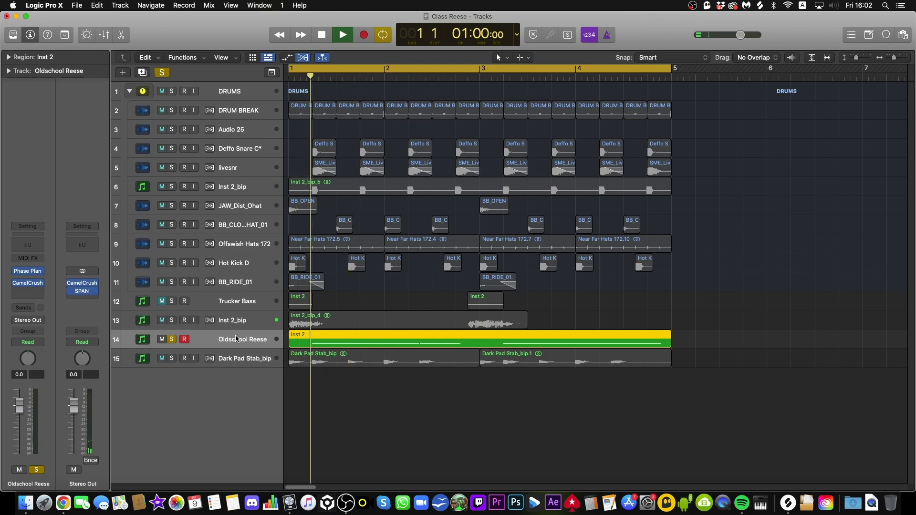
key("space")
Step: Switch the solo back to track 13, Inst 2_bip, and replay it from the start for comparison
left_click(171, 320)
left_click(173, 340)
key("Return")
key("space")
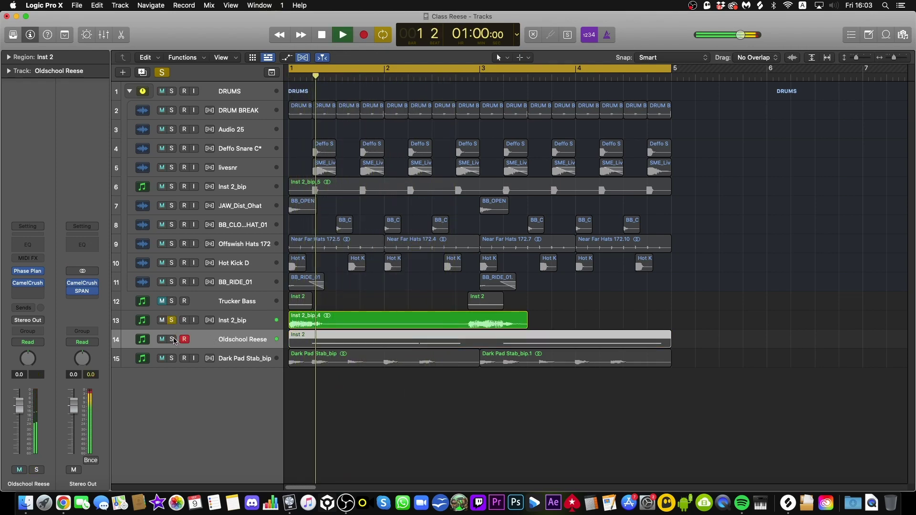
key("space")
Step: Solo only the Oldschool Reese track, replay it from the start and release the solo
left_click(171, 339)
left_click(172, 320)
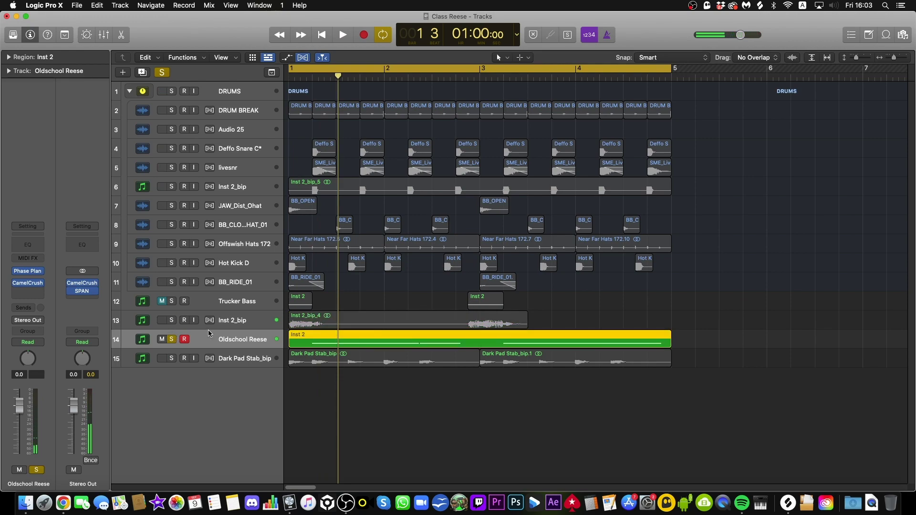
key("Return")
key("space")
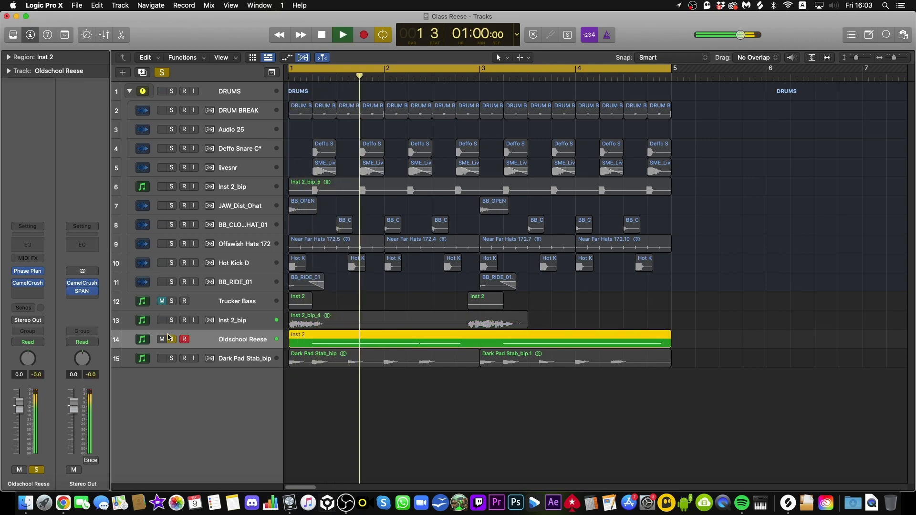
key("space")
left_click(172, 339)
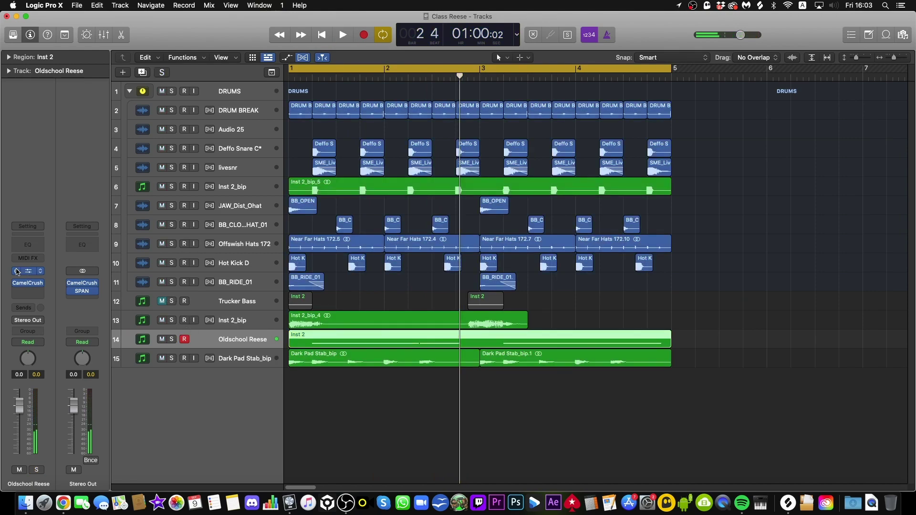
Step: Open the Phase Plant instrument on the Oldschool Reese track and disable its three Analog generators
left_click(28, 271)
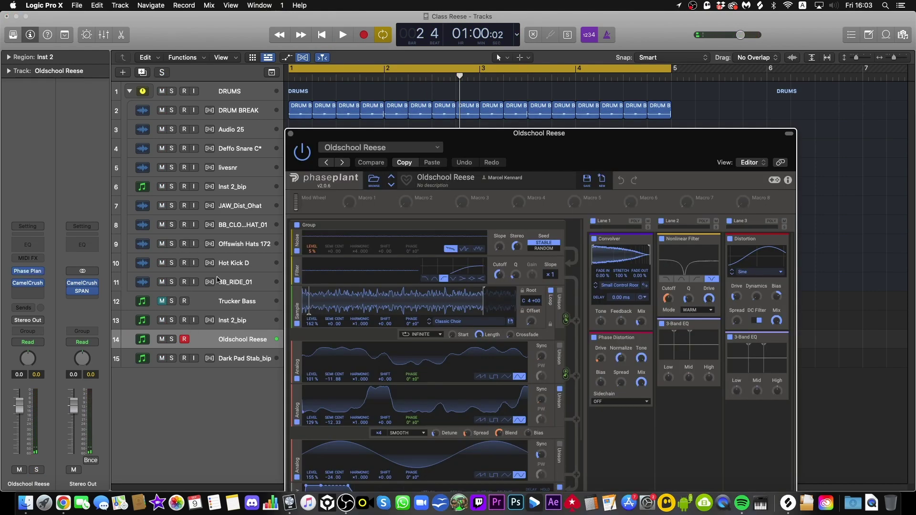
left_click_drag(512, 137, 297, 23)
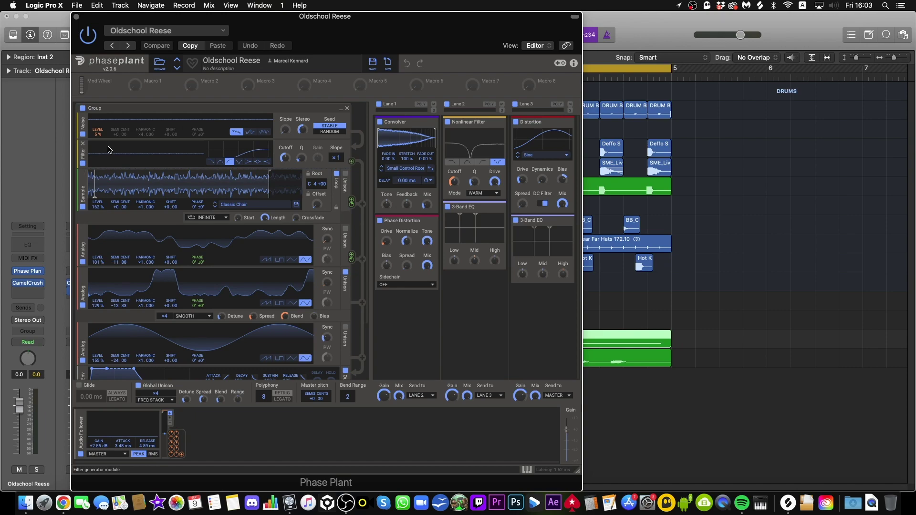
left_click(82, 264)
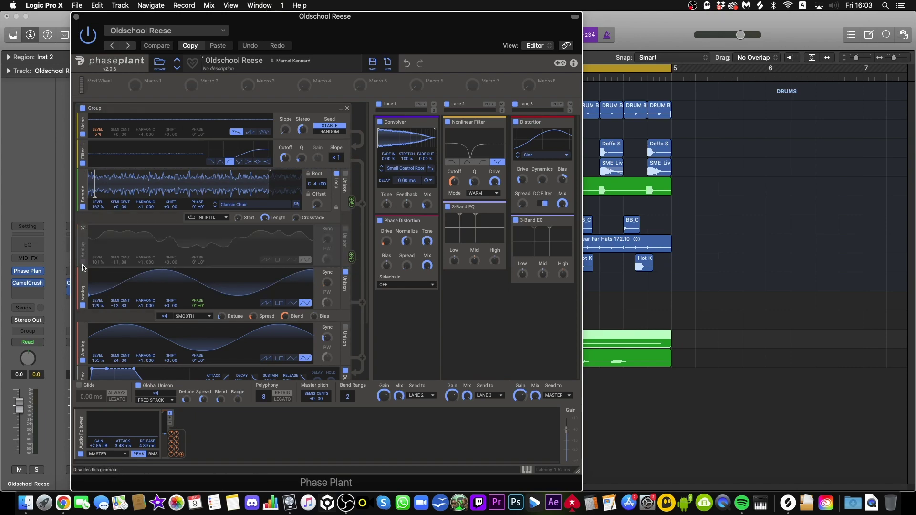
left_click(83, 306)
scroll(86, 325, "down", 3)
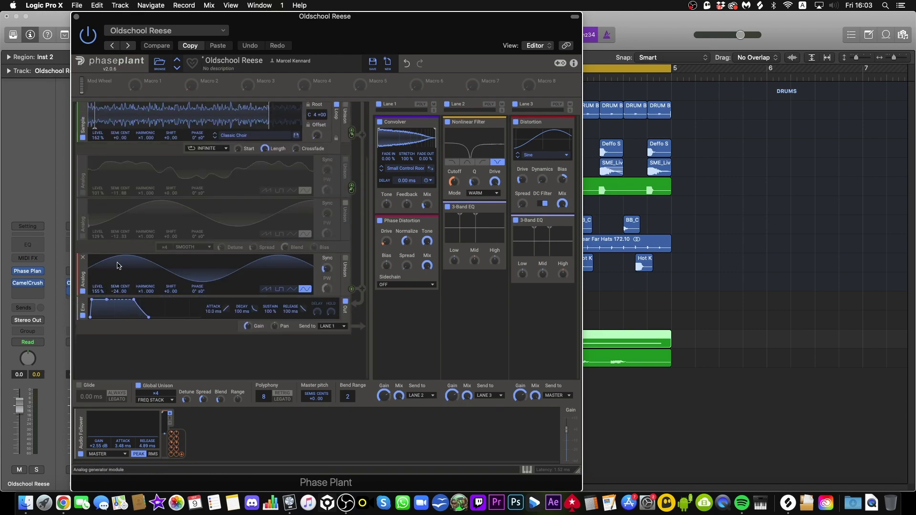
left_click(83, 294)
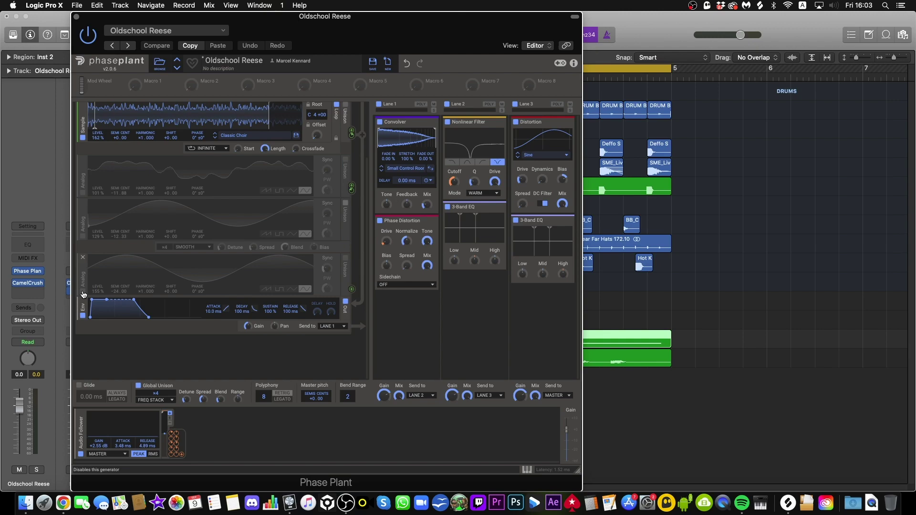
Step: Toggle the Noise generator off and back on, and re-enable the first Analog generator
scroll(83, 294, "up", 3)
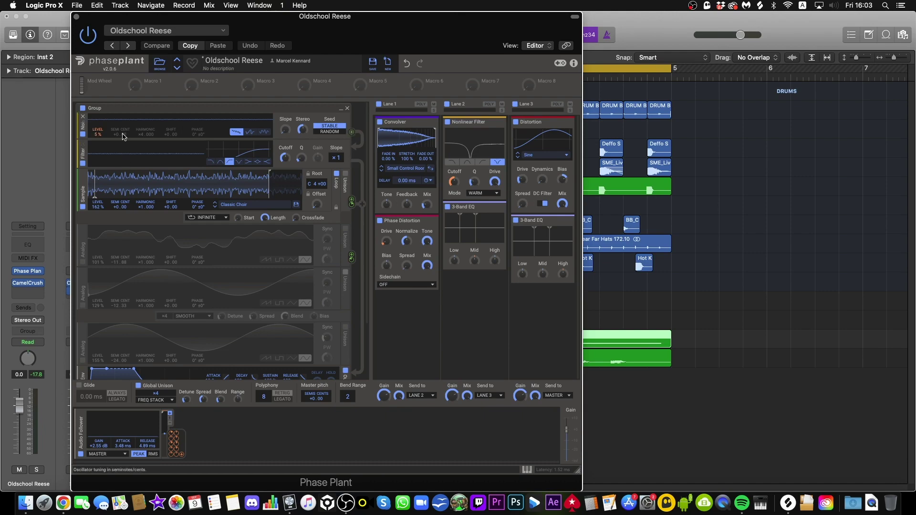
left_click(96, 136)
left_click(83, 135)
left_click(84, 137)
left_click(84, 263)
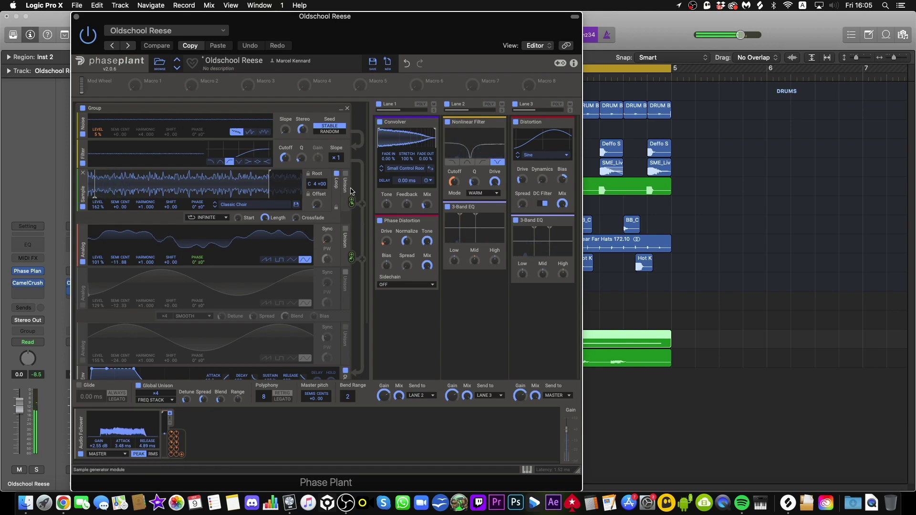
Step: Route the Sample output to the first Analog generator's phase and that generator's output to the second's phase, with the second's unison off
left_click_drag(352, 201, 197, 267)
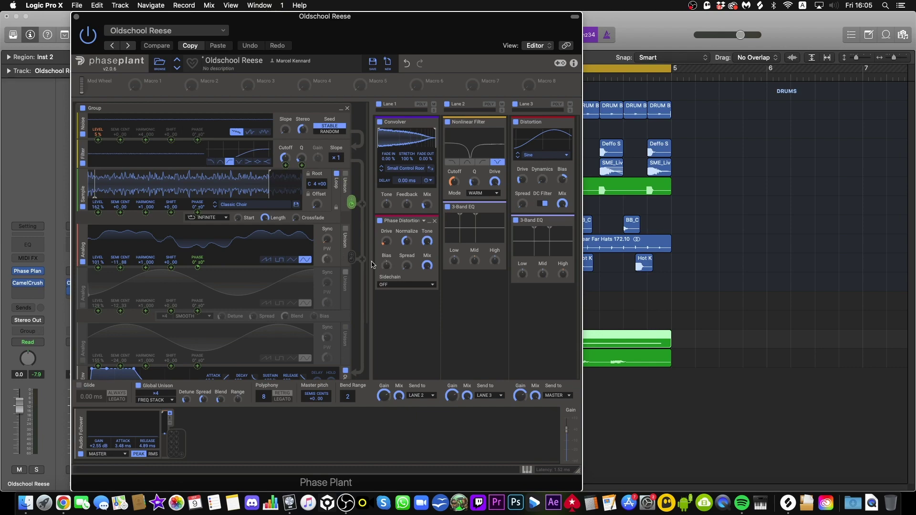
left_click(346, 273)
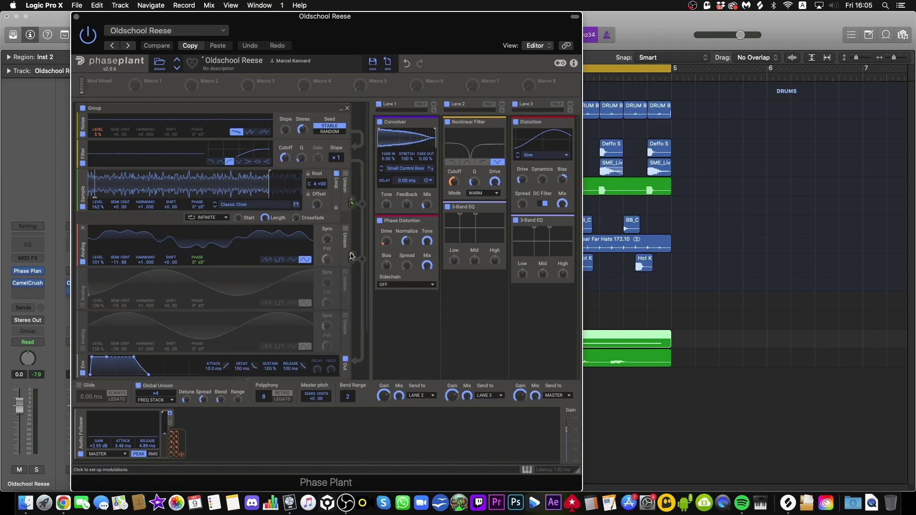
left_click_drag(350, 259, 351, 256)
left_click_drag(213, 304, 198, 314)
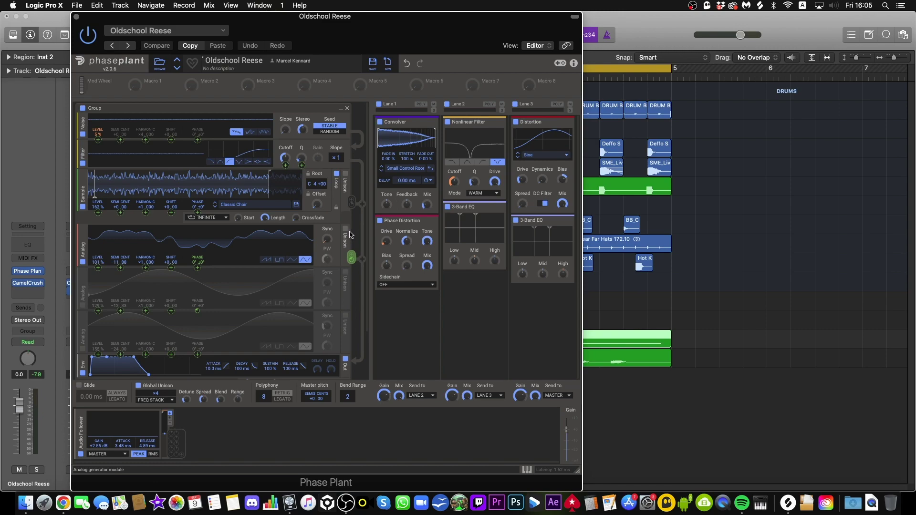
Step: Re-enable the second and third Analog generators, toggling the third off and back on to compare the sound
left_click(83, 306)
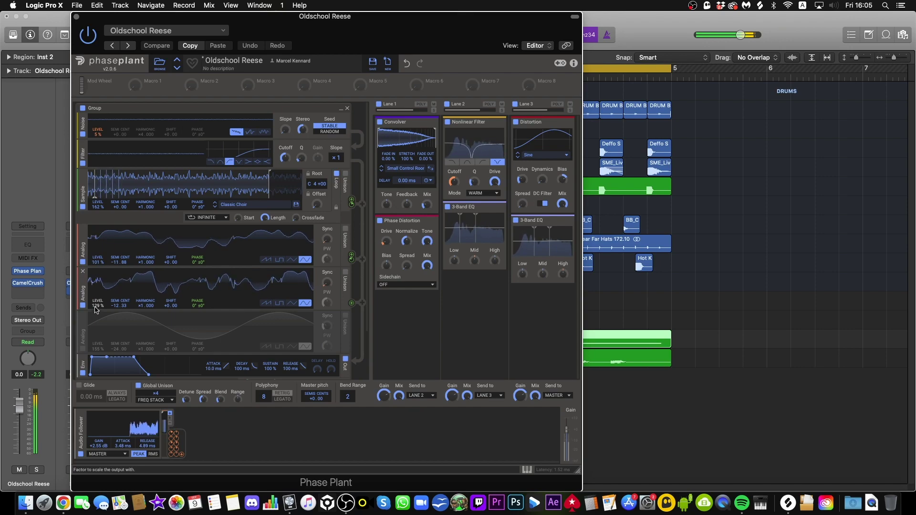
left_click(83, 350)
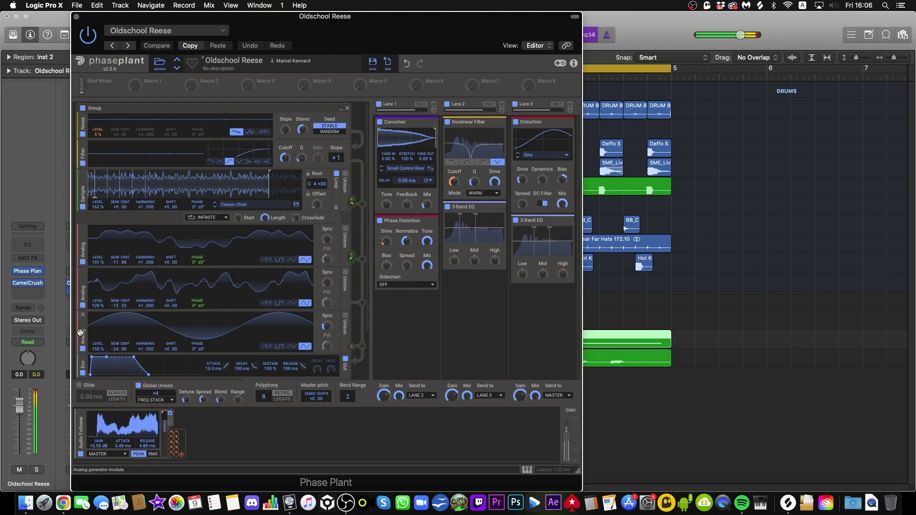
left_click(83, 350)
left_click(83, 350)
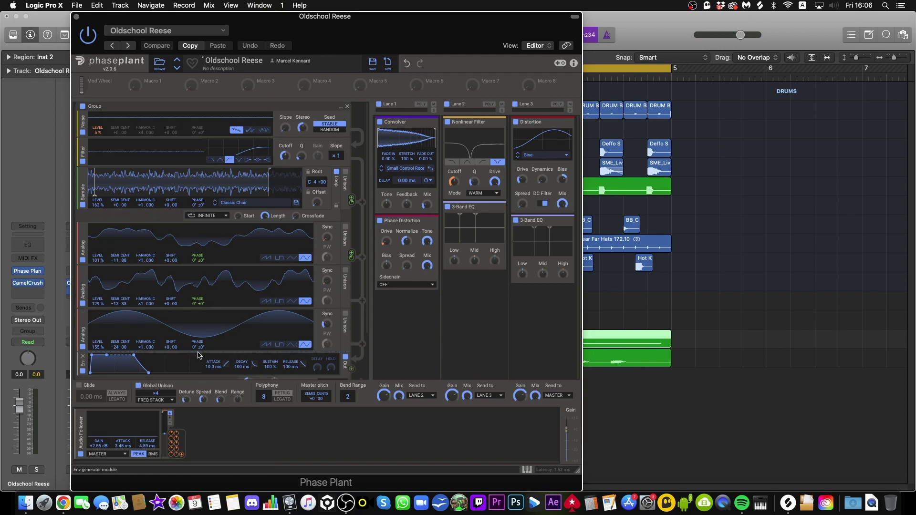
Step: Try the Smooth mode for the Global Unison, and switch it back to Freq Stack
scroll(205, 353, "down", 3)
scroll(260, 324, "up", 4)
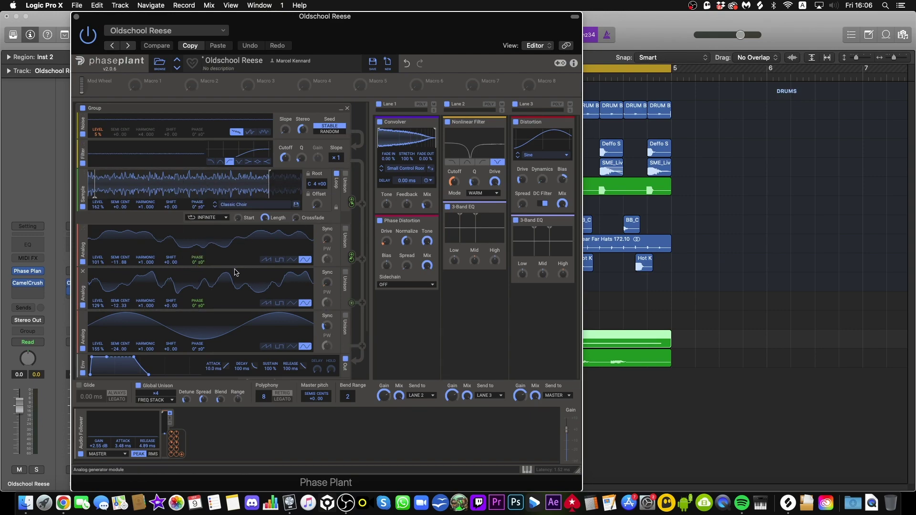
scroll(257, 275, "down", 4)
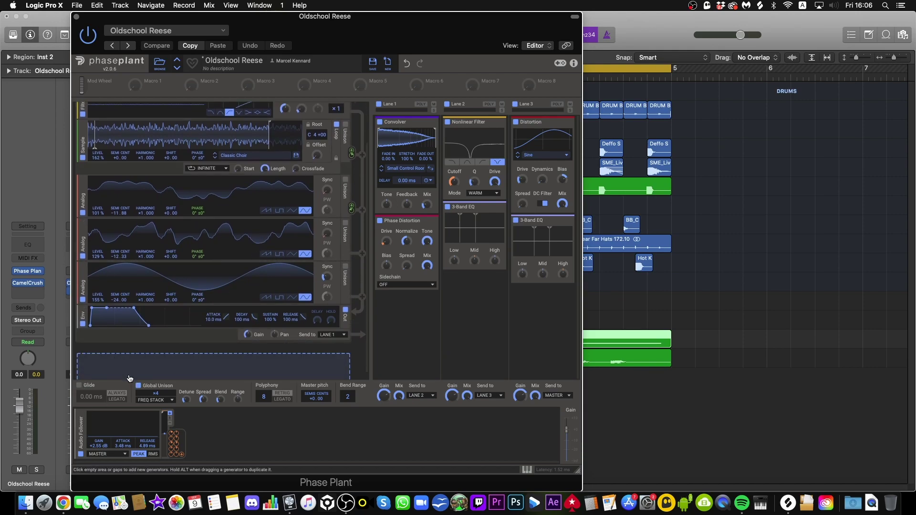
left_click(167, 400)
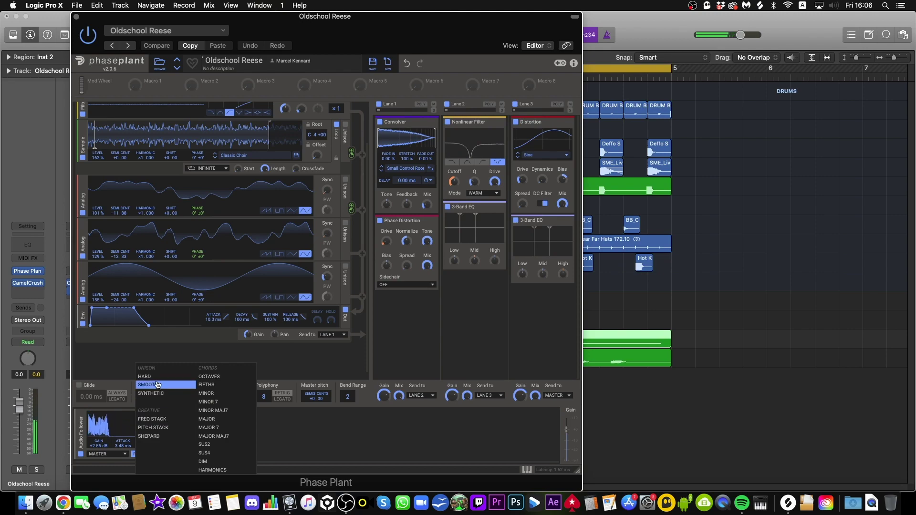
left_click(157, 380)
left_click(166, 400)
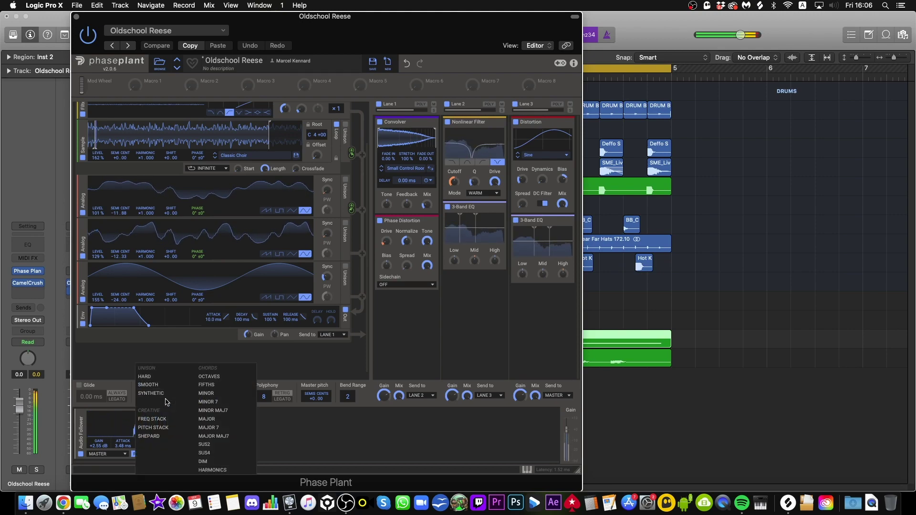
left_click(155, 418)
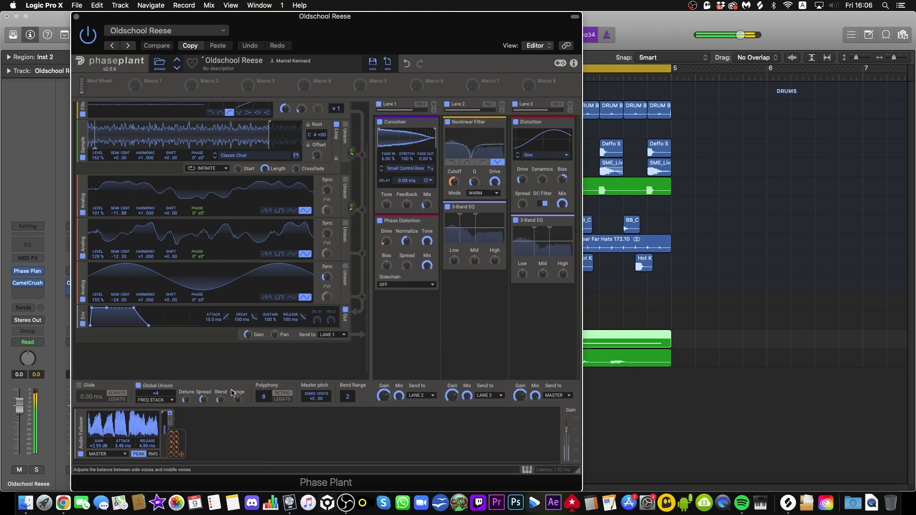
Step: Assign the Audio Follower to modulate the Global Unison's Blend and adjust the modulation depth
mouse_move(220, 400)
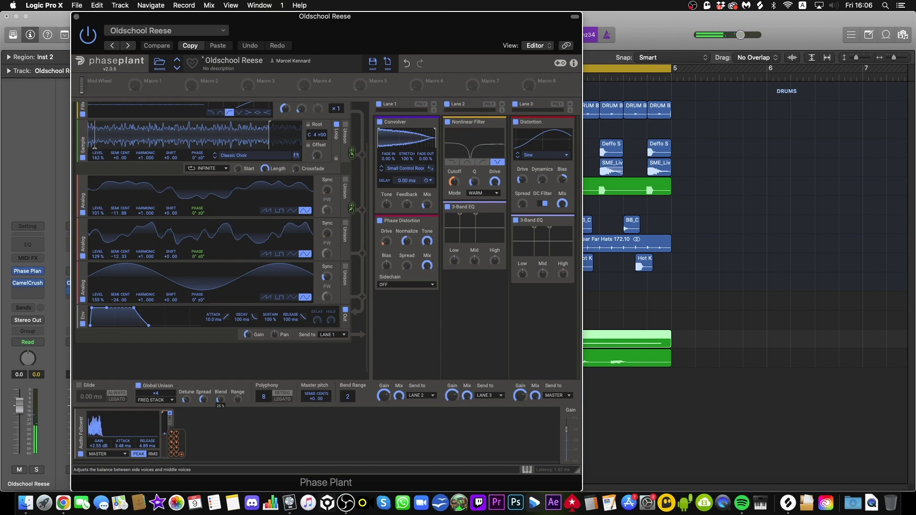
mouse_move(220, 400)
left_mouse_down()
mouse_move(220, 375)
mouse_move(220, 395)
left_mouse_up()
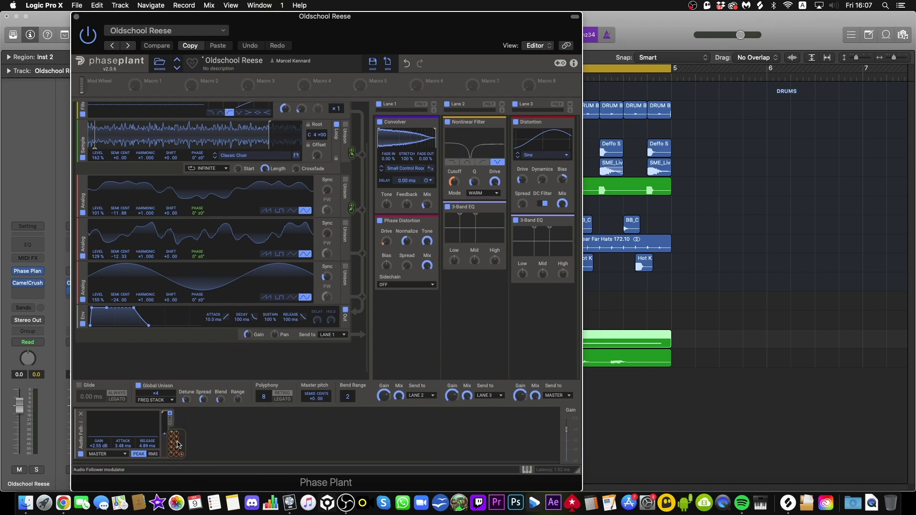
left_click_drag(178, 445, 241, 286)
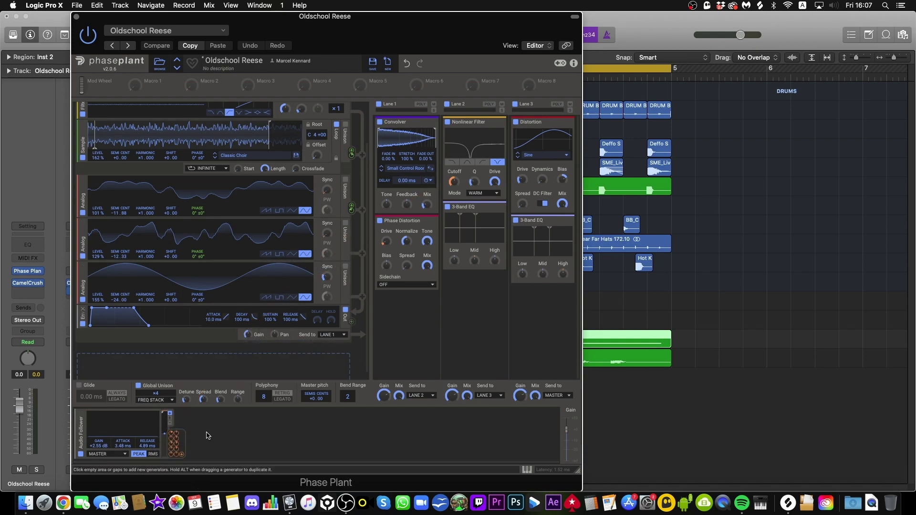
left_click(181, 457)
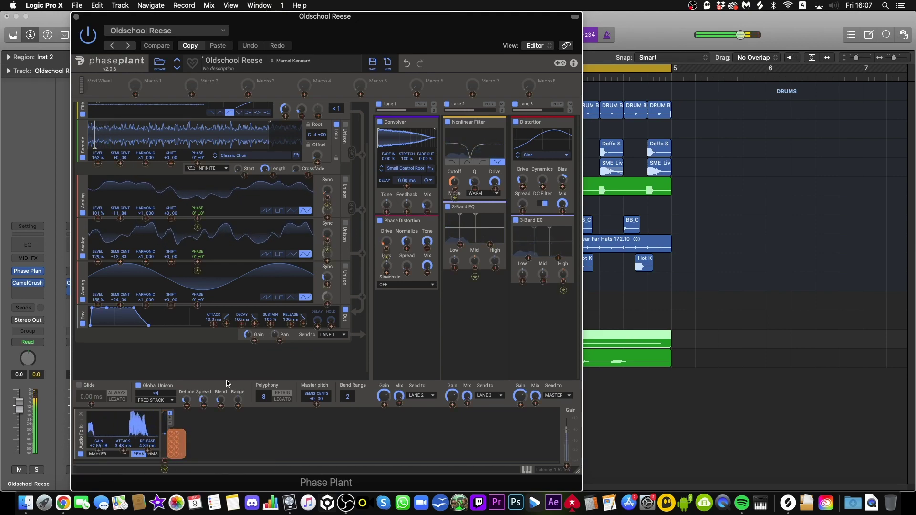
left_click(221, 405)
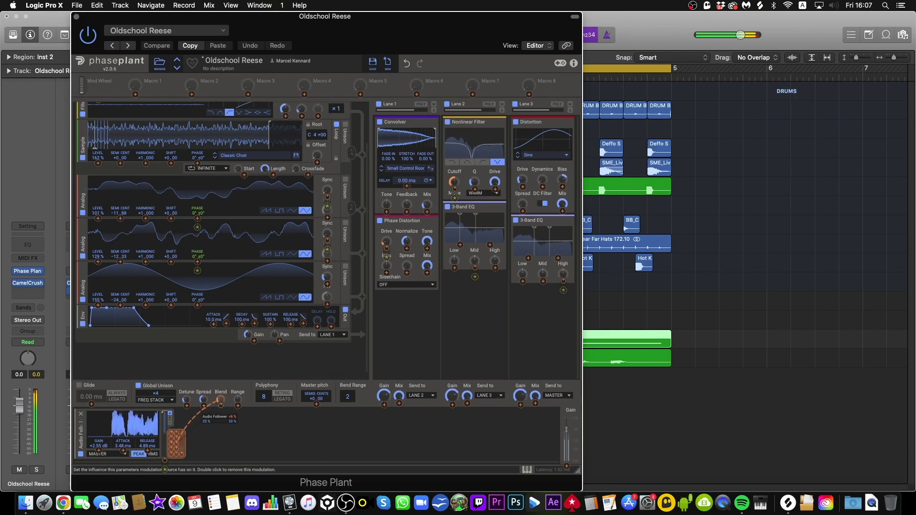
left_click_drag(221, 399, 221, 379)
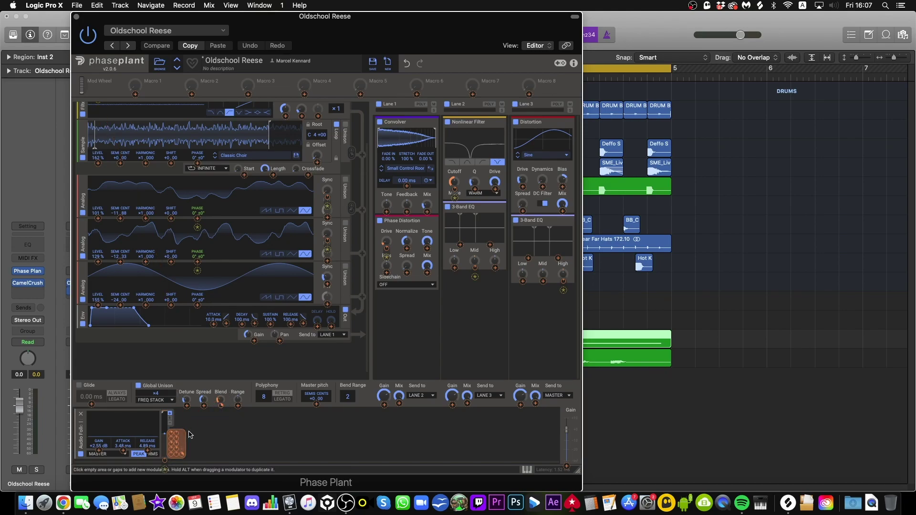
Step: Play the loop while inspecting the Audio Follower's modulation connections, and leave modulation assignment
mouse_move(220, 406)
key("space")
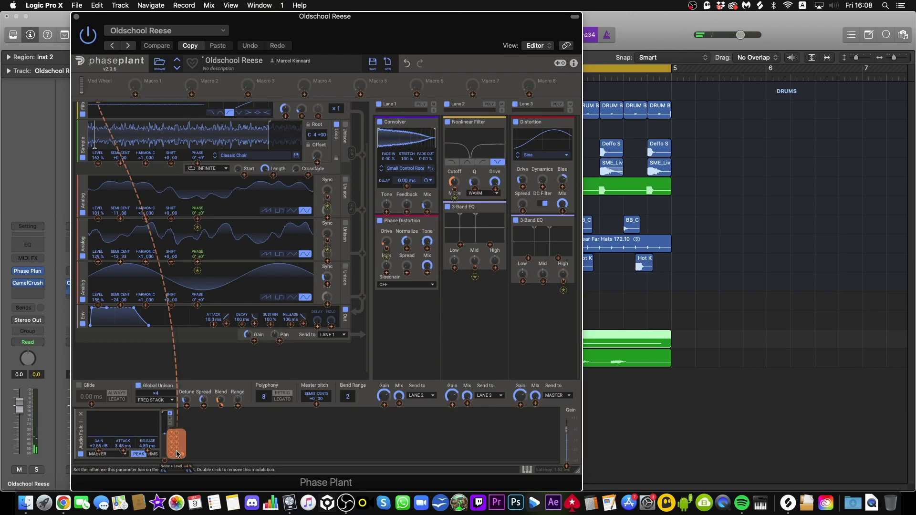
mouse_move(173, 435)
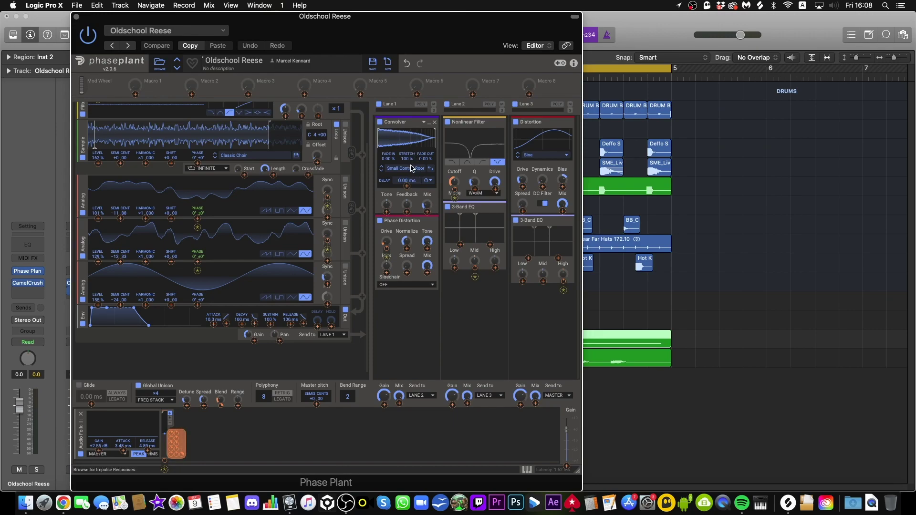
key("Escape")
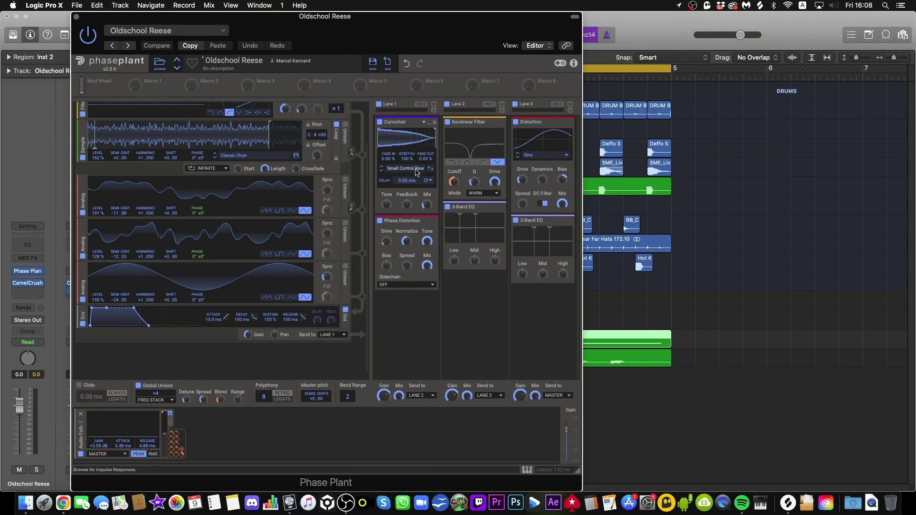
Step: Look through the Convolver's real-space impulse responses, keeping Small Control Room, and audition its Mix control
left_click(417, 172)
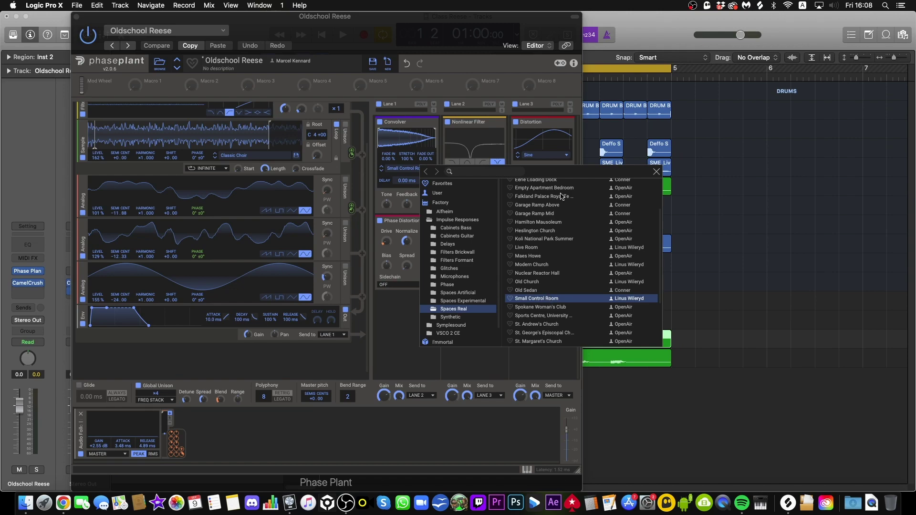
left_click(656, 172)
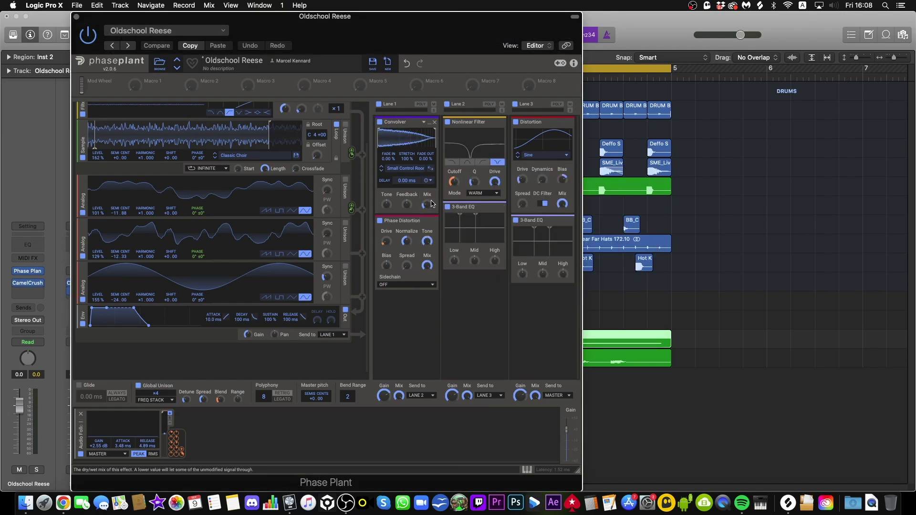
left_click_drag(430, 205, 427, 213)
left_click_drag(426, 205, 427, 196)
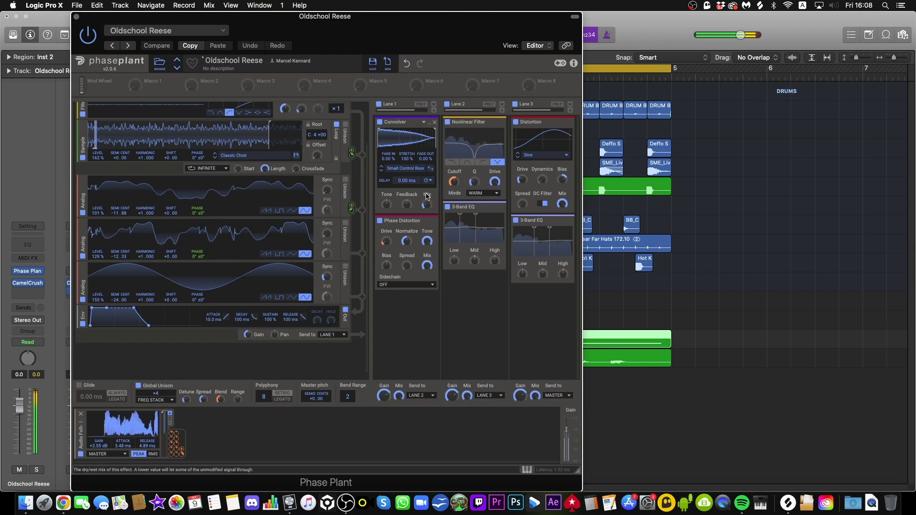
Step: Assign the Audio Follower to modulate the Convolver's Mix and adjust the modulation depth
left_click_drag(176, 441, 327, 277)
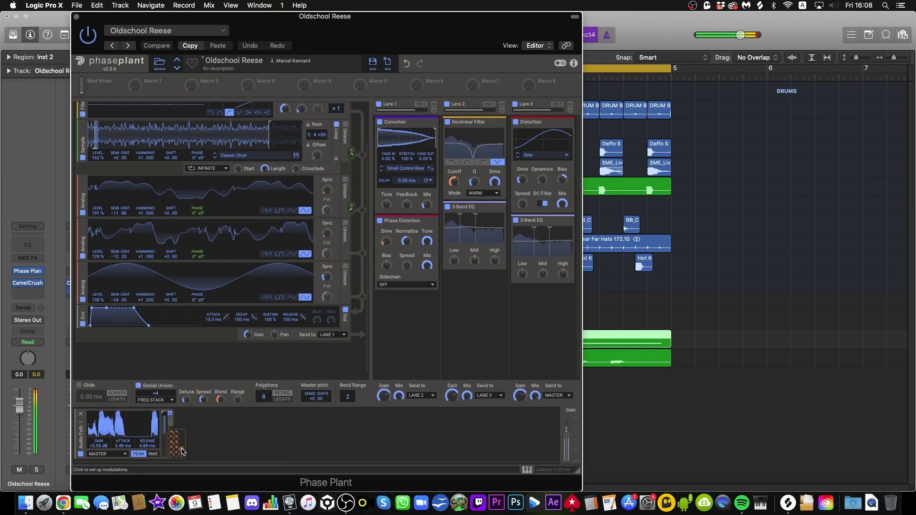
left_click(181, 451)
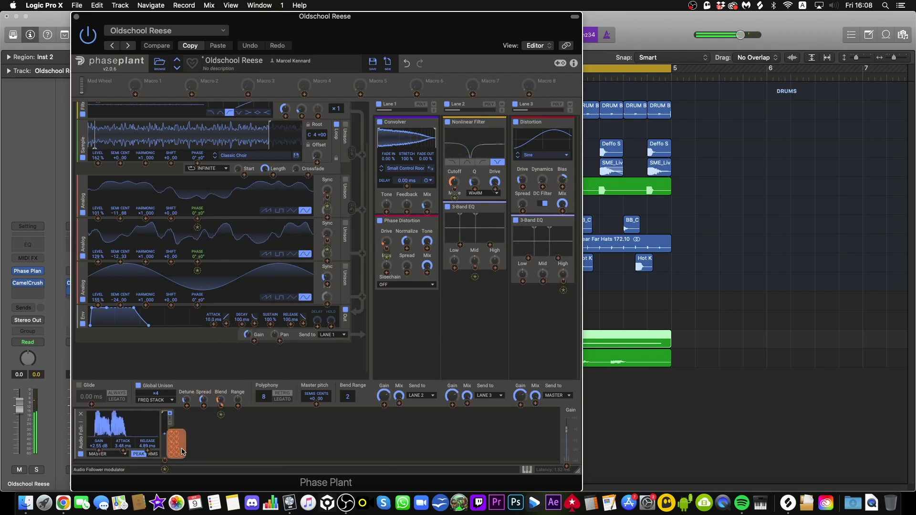
left_click(426, 212)
left_click_drag(427, 212, 427, 205)
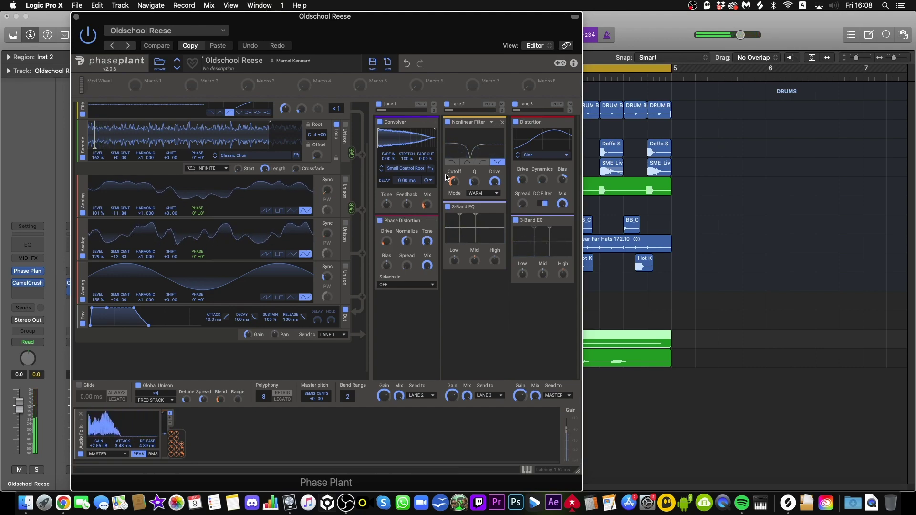
Step: Toggle the Nonlinear Filter off and back on for comparison, and briefly move the plug-in window aside to view the arrangement
left_click(448, 123)
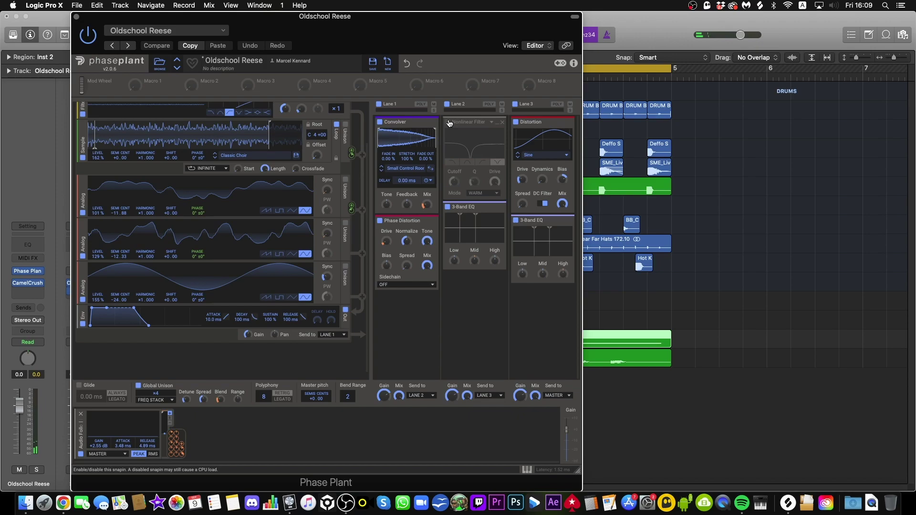
left_click(449, 122)
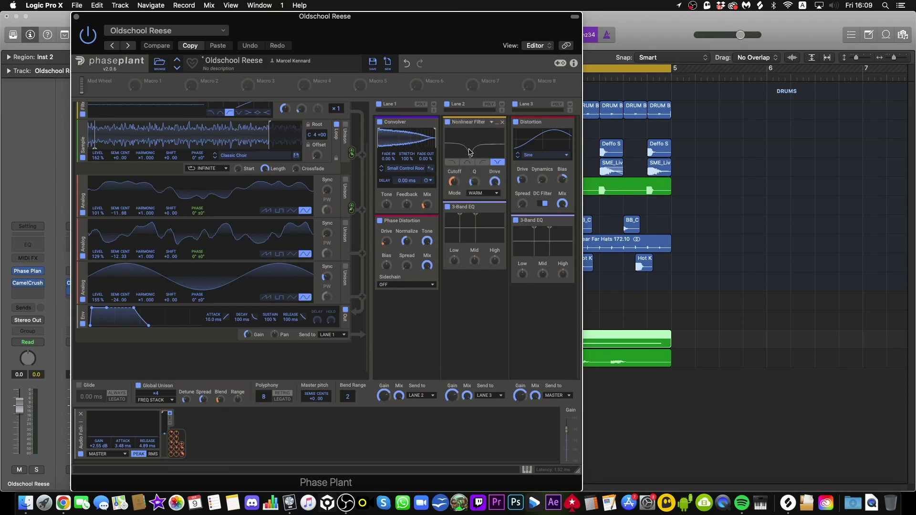
left_click_drag(372, 25, 348, 415)
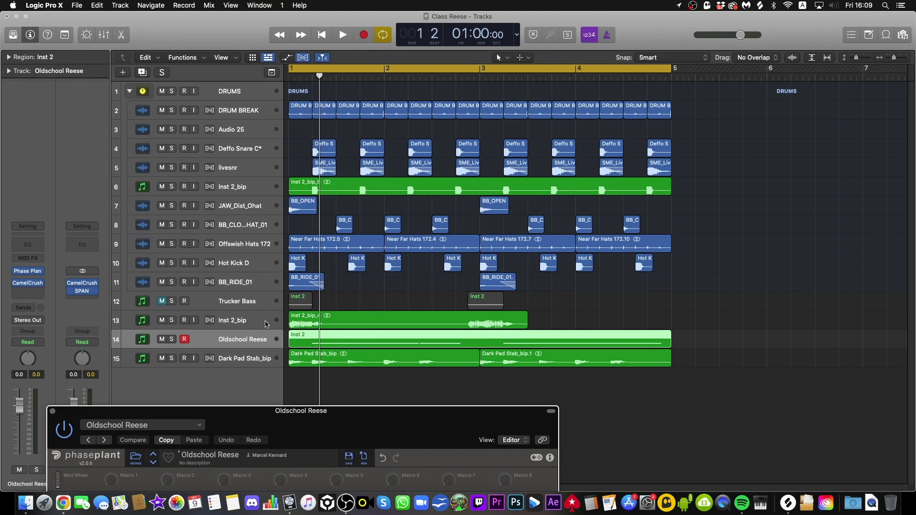
left_click_drag(320, 411, 395, 3)
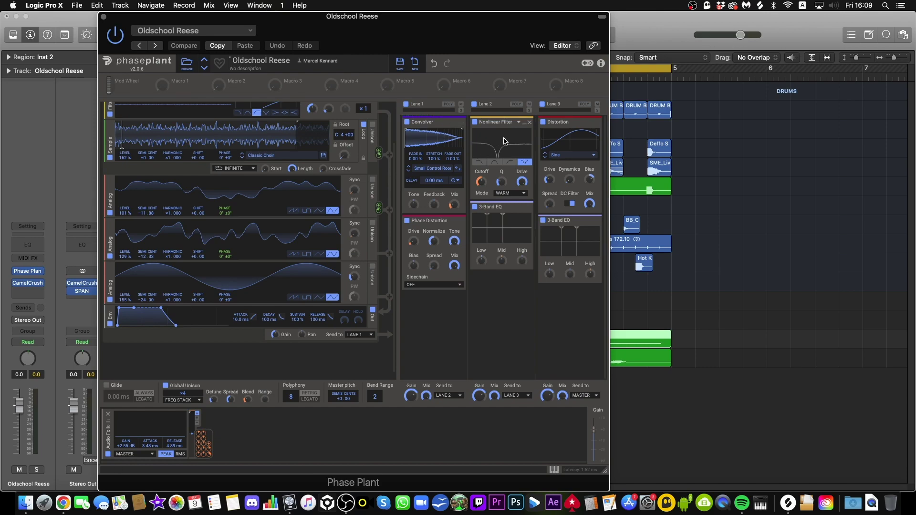
Step: Review the Nonlinear Filter's mode options, keep it on Warm and adjust its Drive
left_click(509, 194)
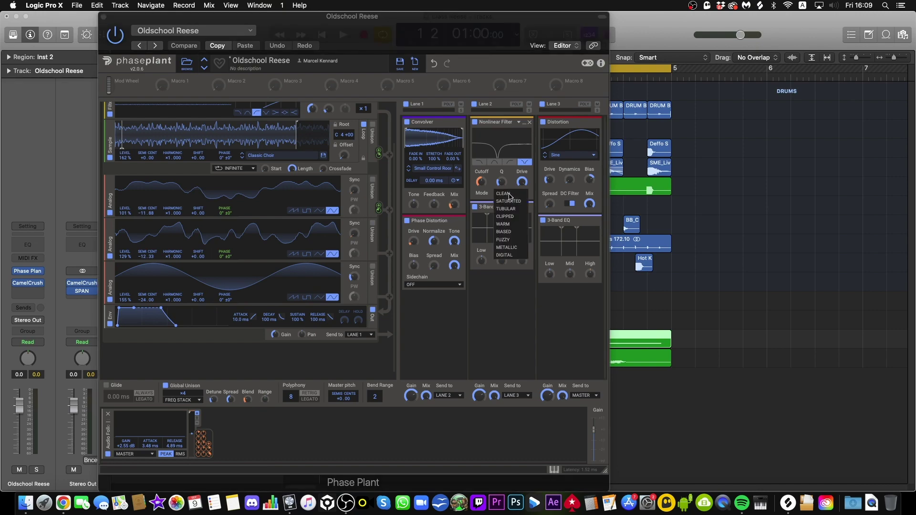
left_click(519, 229)
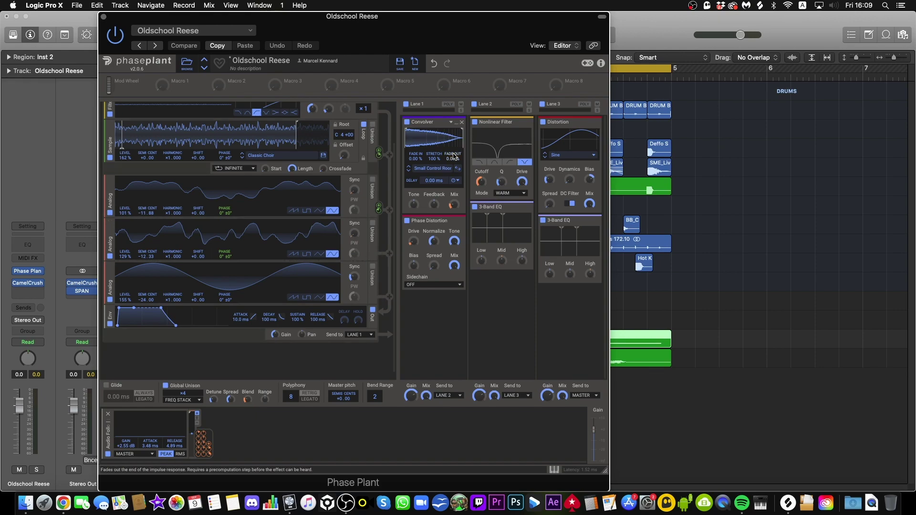
left_click(509, 193)
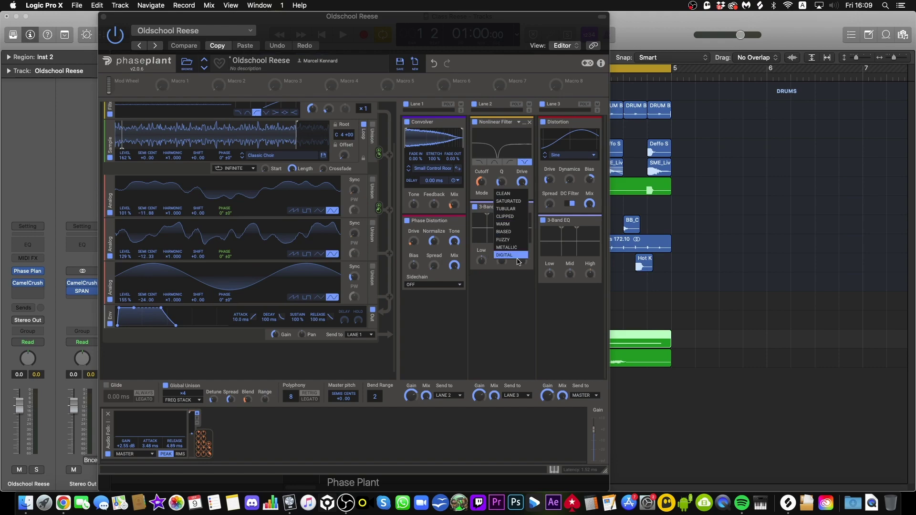
left_click(519, 227)
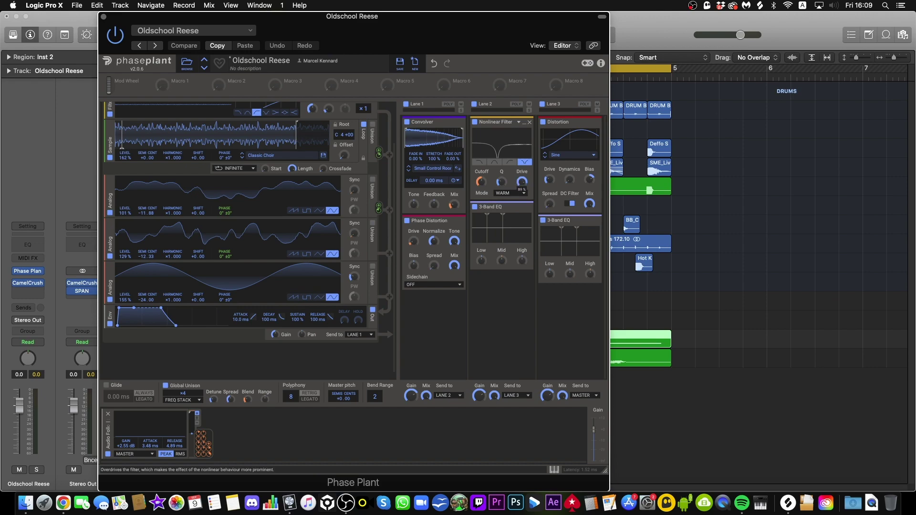
left_click_drag(522, 181, 522, 171)
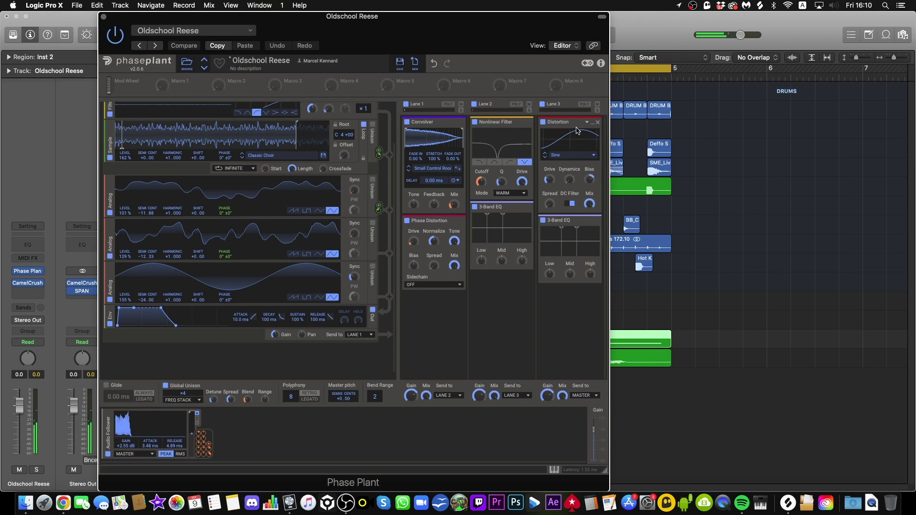
Step: Toggle the Lane 3 Distortion off and back on for comparison, and copy the plug-in's settings
left_click(544, 123)
left_click(543, 123)
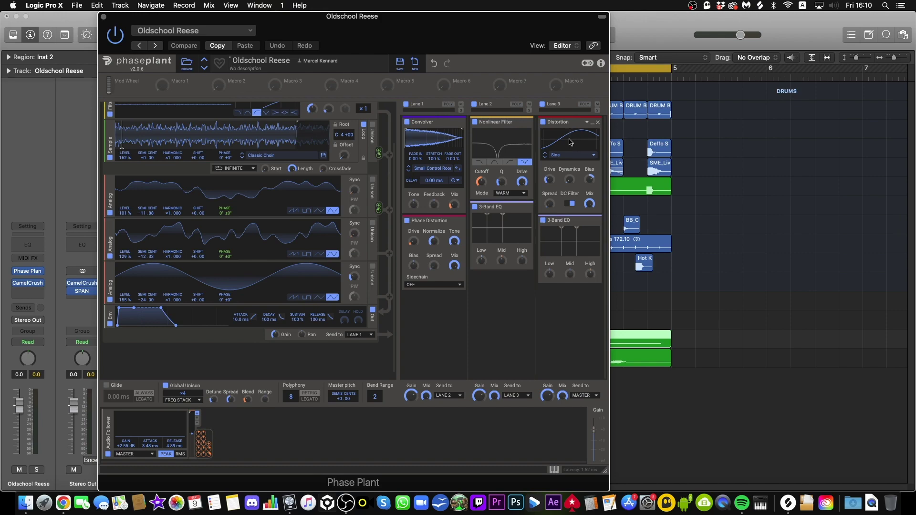
left_click(589, 179)
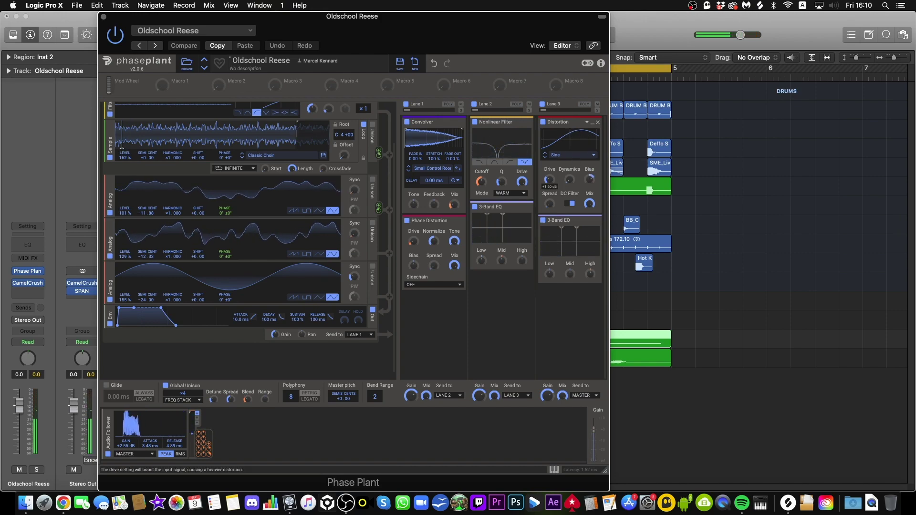
left_click(217, 46)
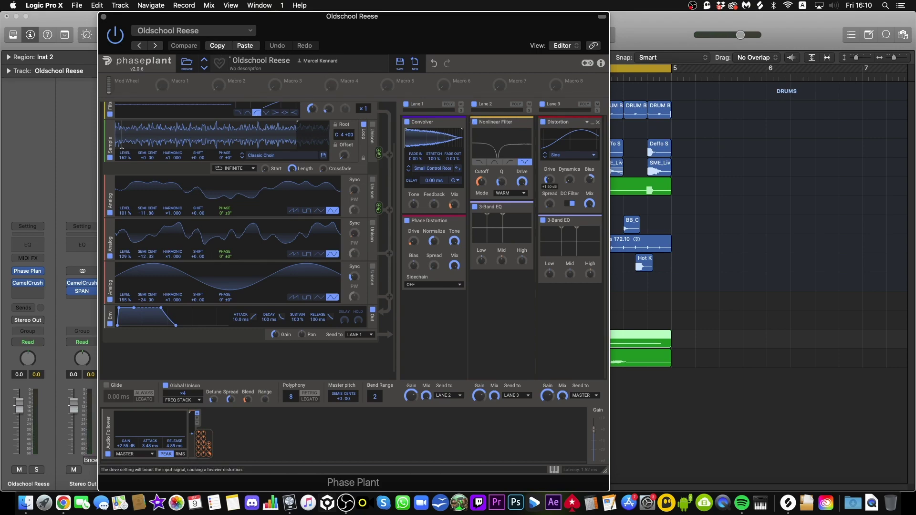
Step: Adjust the Drive and Bias of the Lane 3 Distortion while auditioning the bass during playback
mouse_move(548, 180)
key("space")
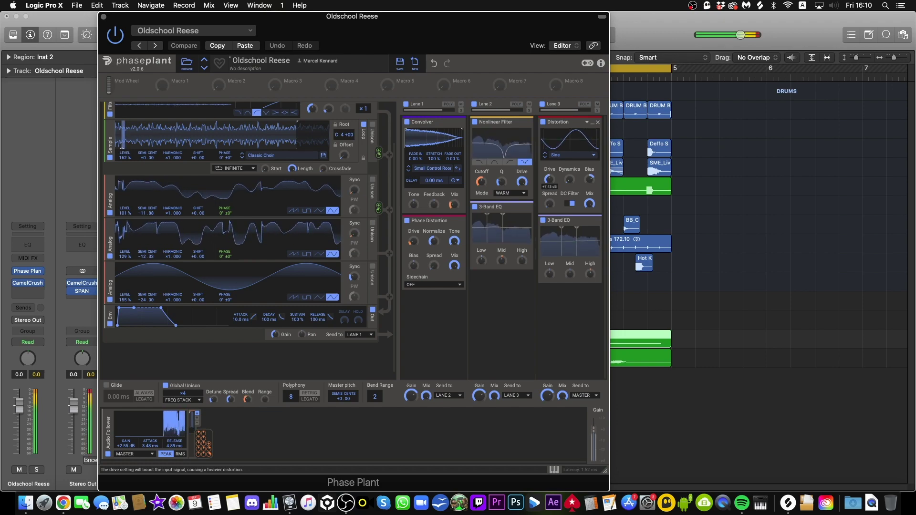
left_click_drag(591, 182, 590, 179)
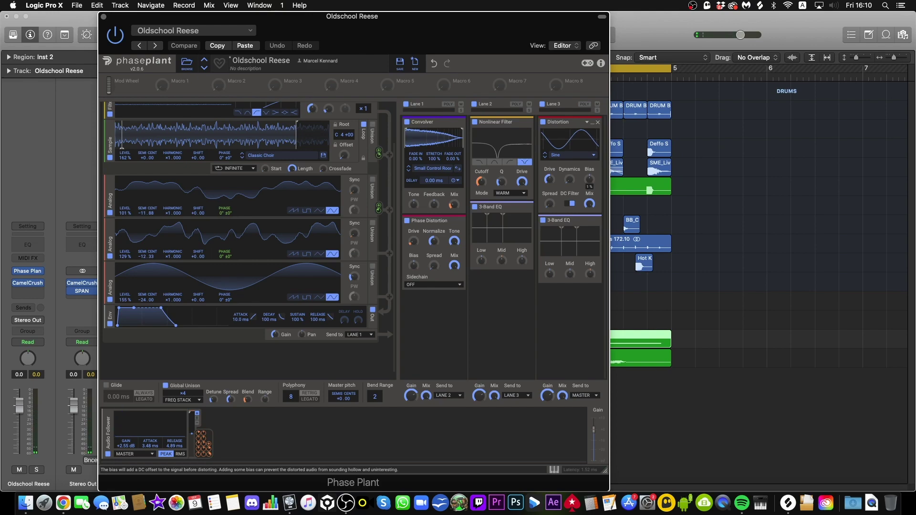
left_click_drag(591, 178, 590, 161)
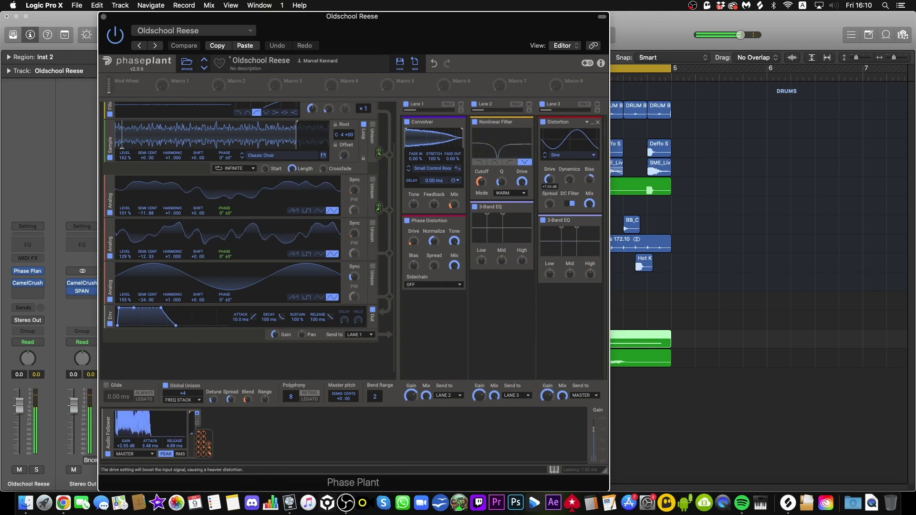
left_click_drag(550, 179, 549, 186)
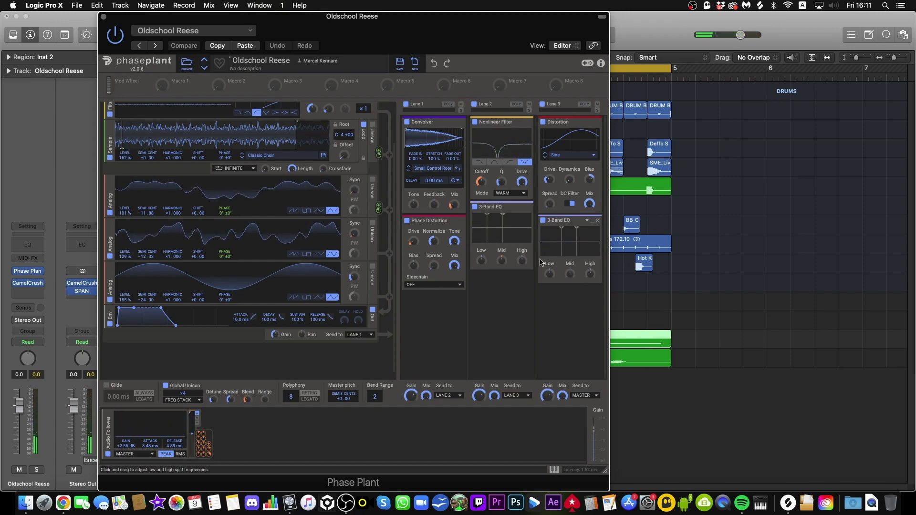
Step: Close the Phase Plant window, deselect the regions and play the full arrangement
left_click(104, 17)
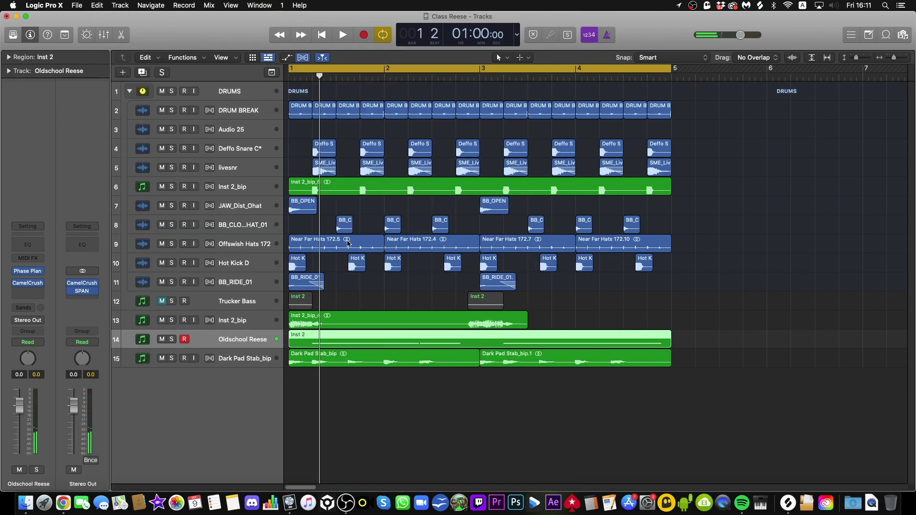
left_click(348, 244)
left_click(340, 289)
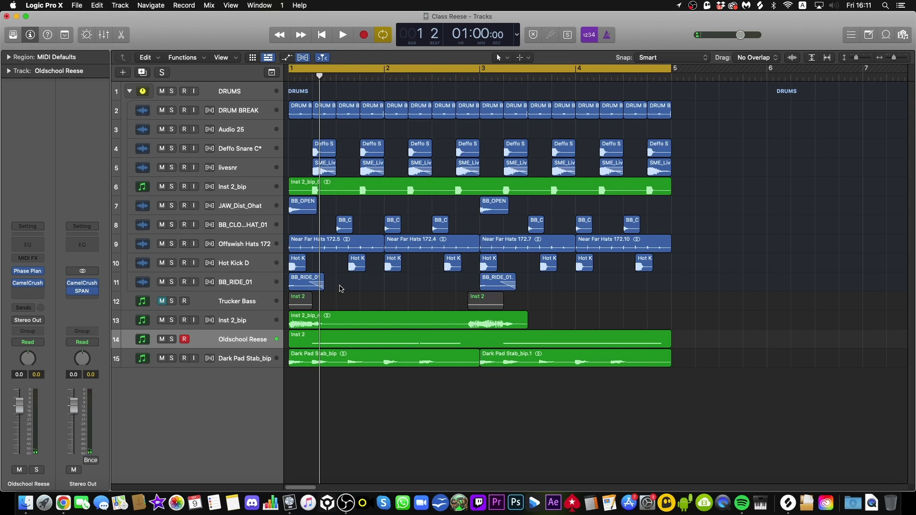
key("space")
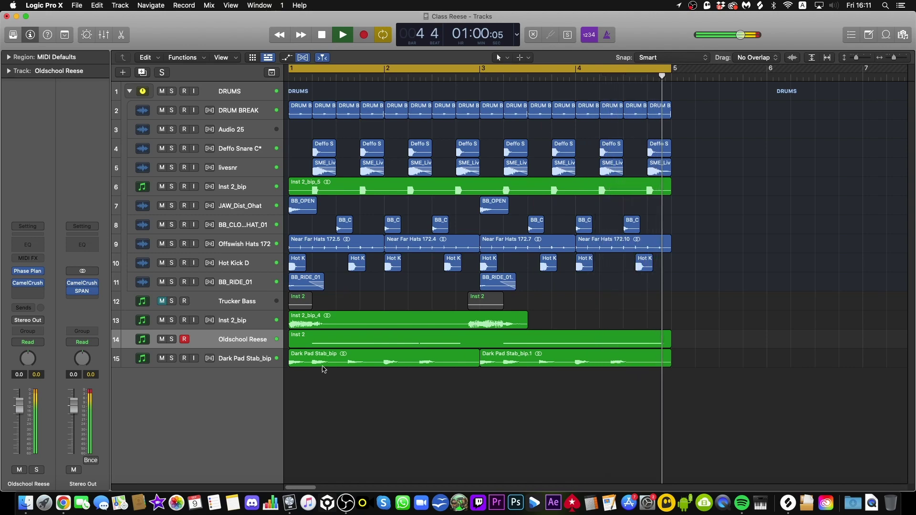
Step: Examine the Oldschool Reese region's MIDI notes in the Piano Roll during playback, stop the transport and close the editor
left_click(333, 340)
key("p")
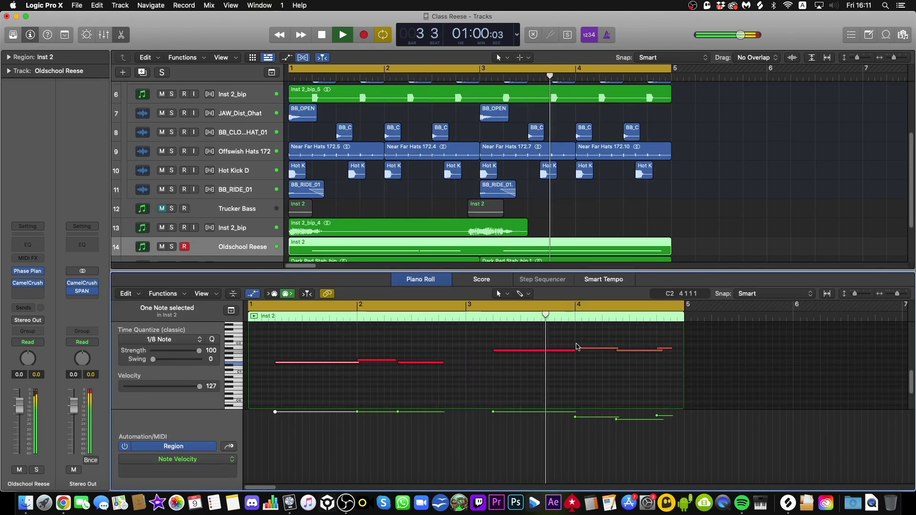
key("space")
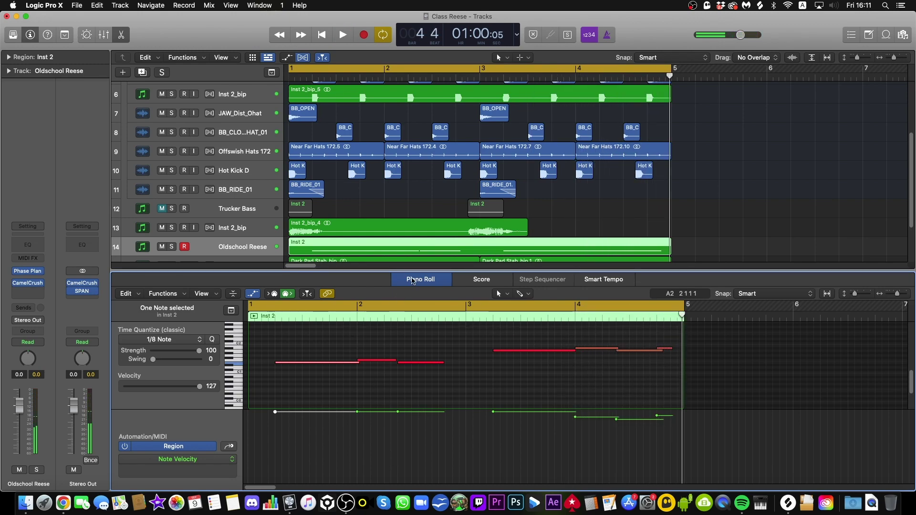
key("p")
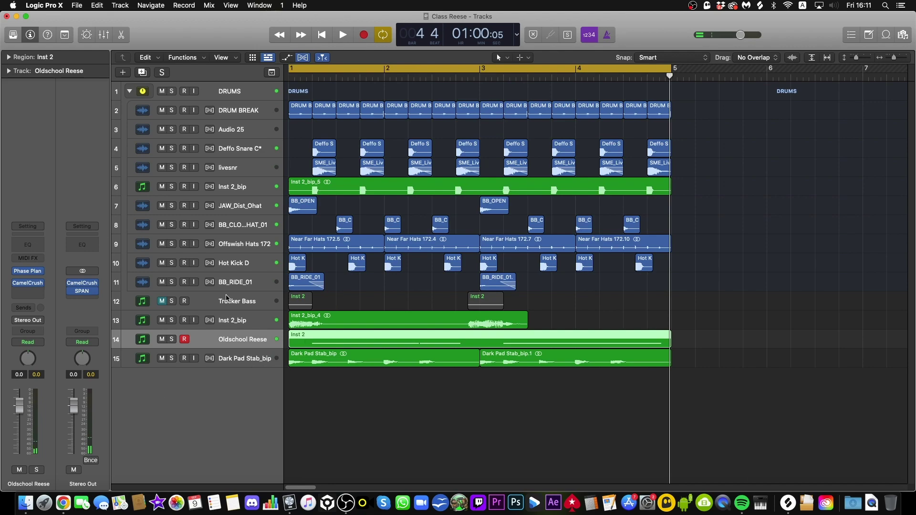
Step: Clear the region selection and reopen the Phase Plant instrument on the Oldschool Reese track
left_click(329, 259)
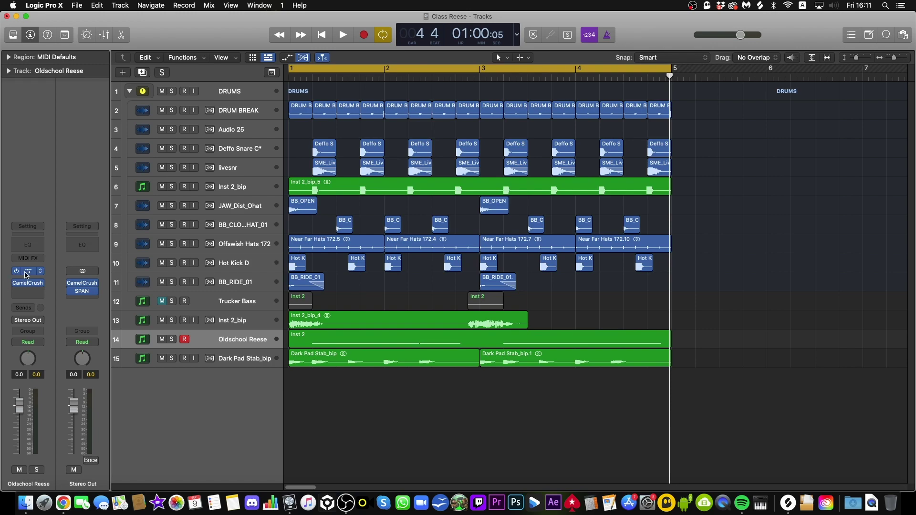
left_click(26, 274)
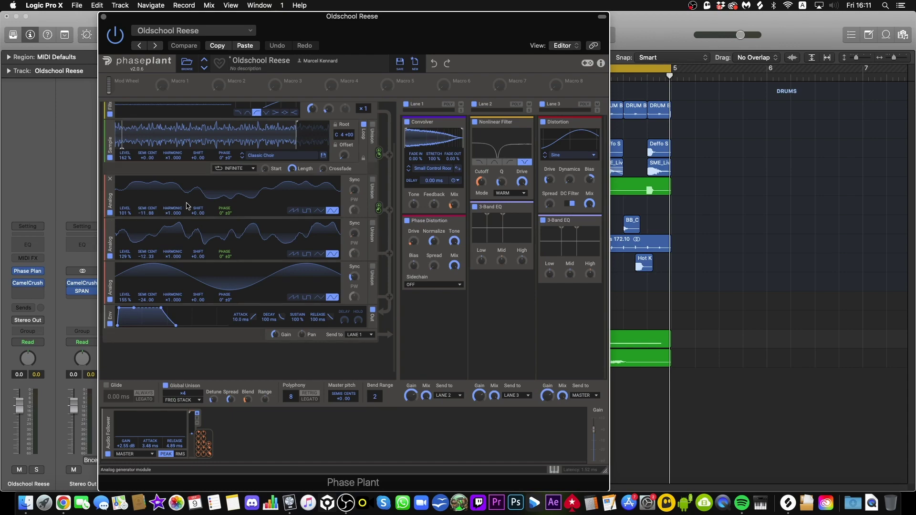